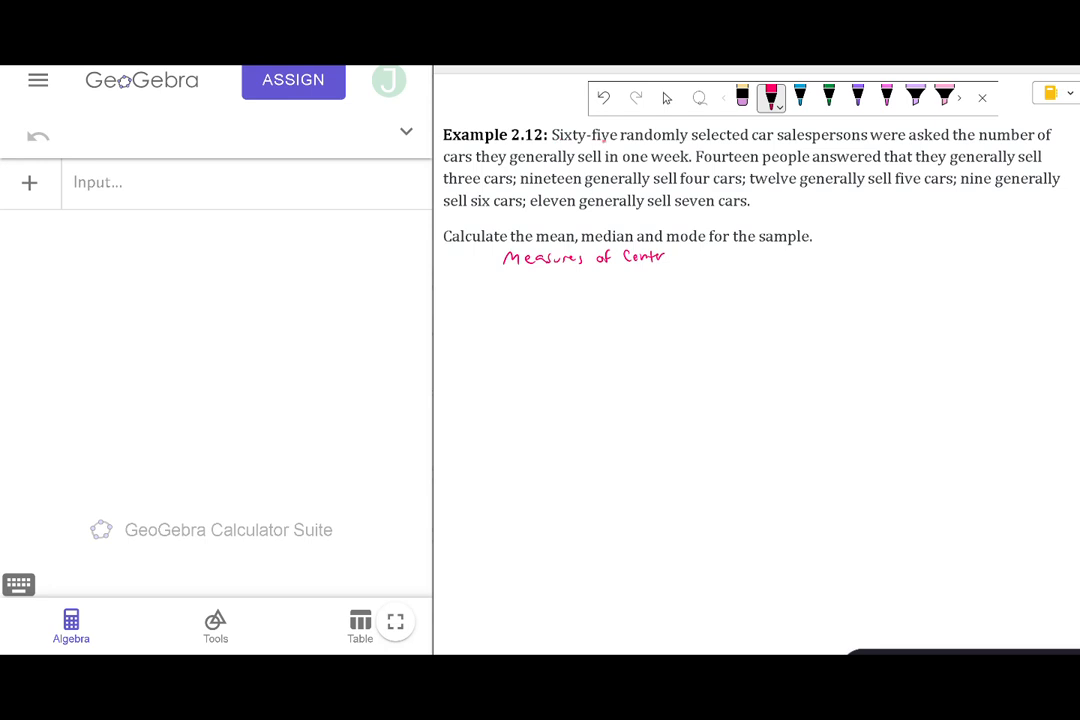
Handwrite the data list 3,3,3,…,3 in green ink beneath the problem, with a brace underneath labelled 14.
{"action": "left_click", "coordinate": [829, 96]}
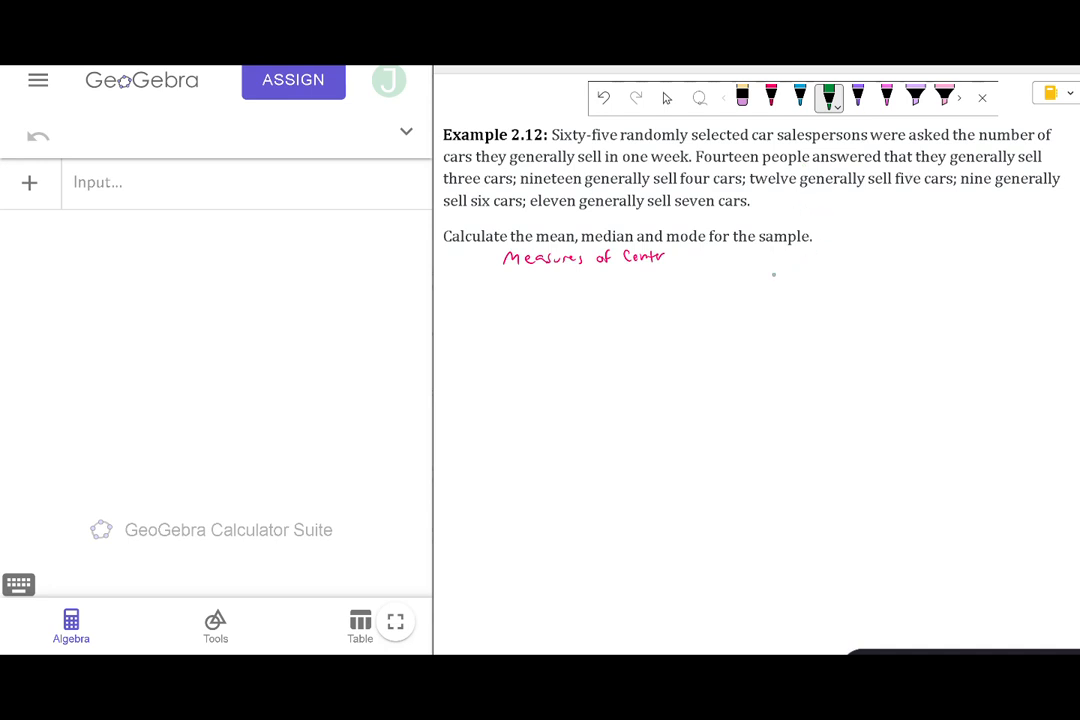
{"action": "left_click_drag", "start_coordinate": [770, 275], "coordinate": [777, 292]}
{"action": "mouse_move", "coordinate": [783, 275]}
{"action": "left_mouse_down"}
{"action": "mouse_move", "coordinate": [793, 293]}
{"action": "mouse_move", "coordinate": [842, 287]}
{"action": "left_mouse_up"}
{"action": "left_click_drag", "start_coordinate": [854, 274], "coordinate": [855, 285]}
{"action": "mouse_move", "coordinate": [773, 300]}
{"action": "left_mouse_down"}
{"action": "mouse_move", "coordinate": [852, 296]}
{"action": "mouse_move", "coordinate": [805, 323]}
{"action": "mouse_move", "coordinate": [814, 322]}
{"action": "left_mouse_up"}
Continue the green data list with 4,4,4,…,4 and add a brace underneath labelled 19.
{"action": "left_click_drag", "start_coordinate": [868, 290], "coordinate": [880, 282]}
{"action": "mouse_move", "coordinate": [879, 274]}
{"action": "left_mouse_down"}
{"action": "mouse_move", "coordinate": [883, 294]}
{"action": "mouse_move", "coordinate": [896, 284]}
{"action": "left_mouse_up"}
{"action": "mouse_move", "coordinate": [896, 276]}
{"action": "left_mouse_down"}
{"action": "mouse_move", "coordinate": [900, 294]}
{"action": "mouse_move", "coordinate": [914, 284]}
{"action": "left_mouse_up"}
{"action": "left_click_drag", "start_coordinate": [913, 276], "coordinate": [913, 287]}
{"action": "left_click_drag", "start_coordinate": [921, 289], "coordinate": [968, 284]}
{"action": "left_click_drag", "start_coordinate": [968, 274], "coordinate": [974, 293]}
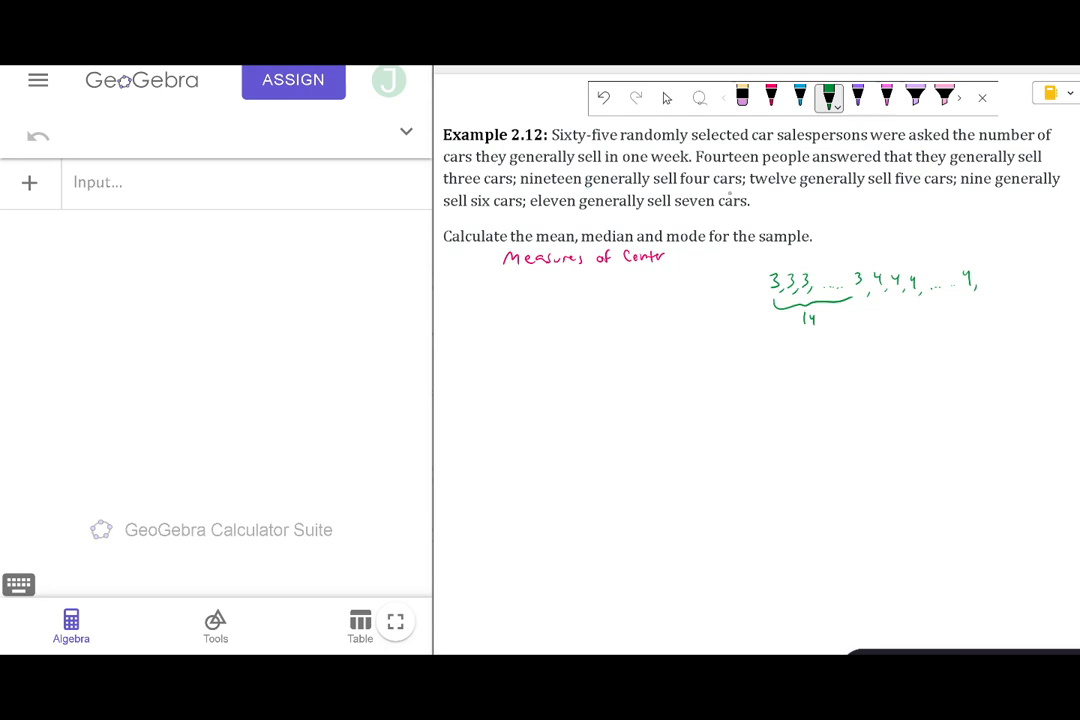
{"action": "mouse_move", "coordinate": [873, 298]}
{"action": "left_mouse_down"}
{"action": "mouse_move", "coordinate": [965, 299]}
{"action": "mouse_move", "coordinate": [921, 321]}
{"action": "left_mouse_up"}
Draw a two-column table frame below the question and write "# of cars sold" in green under the problem text.
{"action": "left_click_drag", "start_coordinate": [539, 295], "coordinate": [536, 537]}
{"action": "left_click_drag", "start_coordinate": [455, 312], "coordinate": [611, 318]}
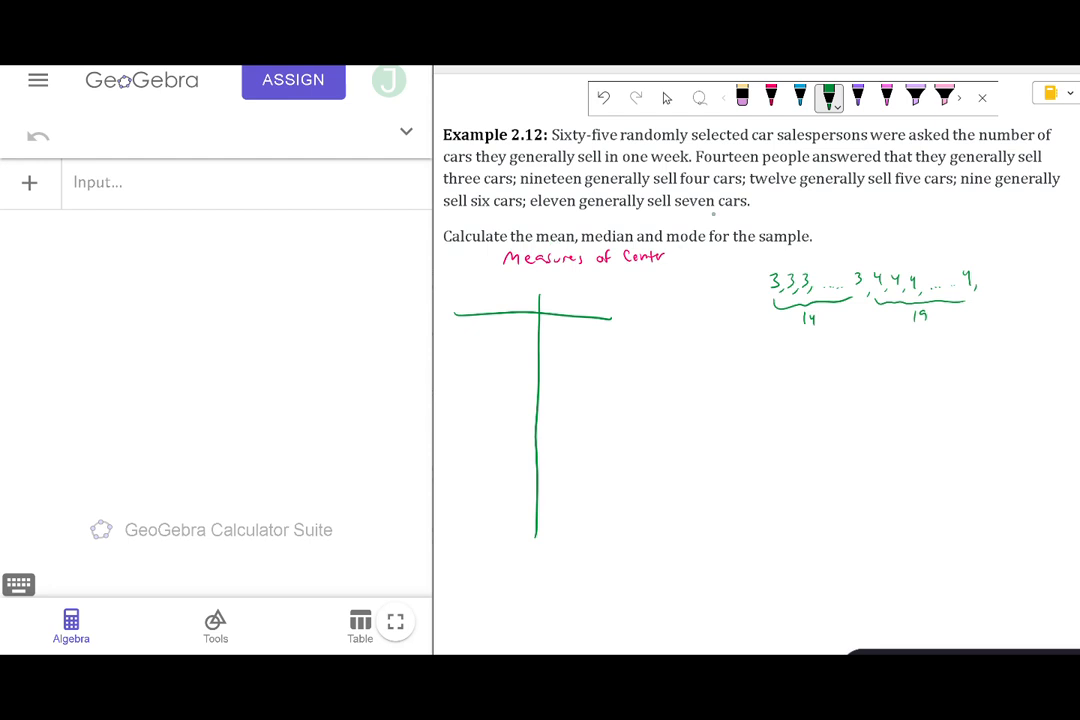
{"action": "left_click_drag", "start_coordinate": [714, 214], "coordinate": [717, 228]}
{"action": "left_click_drag", "start_coordinate": [709, 219], "coordinate": [722, 218]}
{"action": "mouse_move", "coordinate": [709, 224]}
{"action": "left_mouse_down"}
{"action": "mouse_move", "coordinate": [817, 227]}
{"action": "mouse_move", "coordinate": [825, 213]}
{"action": "left_mouse_up"}
Write the heading "# of cars sold" above the table's first column.
{"action": "left_click_drag", "start_coordinate": [460, 276], "coordinate": [458, 288]}
{"action": "mouse_move", "coordinate": [466, 276]}
{"action": "left_mouse_down"}
{"action": "mouse_move", "coordinate": [464, 288]}
{"action": "mouse_move", "coordinate": [470, 280]}
{"action": "left_mouse_up"}
{"action": "mouse_move", "coordinate": [454, 285]}
{"action": "left_mouse_down"}
{"action": "mouse_move", "coordinate": [485, 289]}
{"action": "mouse_move", "coordinate": [463, 304]}
{"action": "mouse_move", "coordinate": [476, 303]}
{"action": "left_mouse_up"}
{"action": "left_click_drag", "start_coordinate": [479, 303], "coordinate": [484, 297]}
{"action": "left_click_drag", "start_coordinate": [490, 297], "coordinate": [523, 304]}
{"action": "left_click_drag", "start_coordinate": [531, 292], "coordinate": [530, 306]}
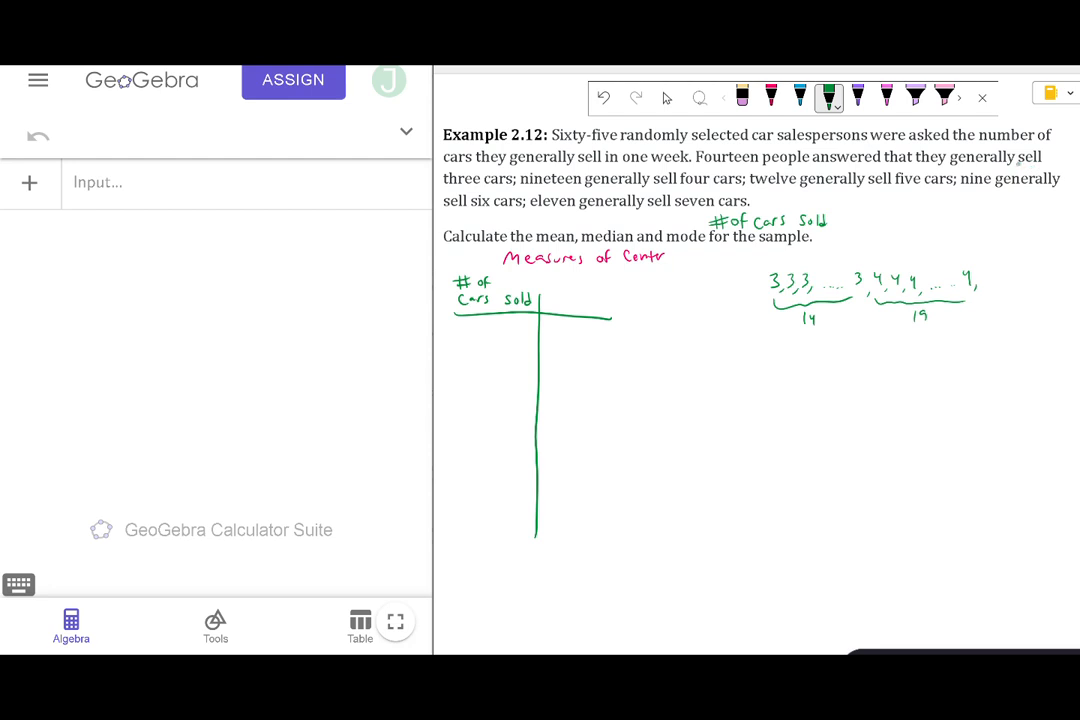
Write 3 and 14 in the table's first row and head the second column "frequency".
{"action": "left_click_drag", "start_coordinate": [474, 324], "coordinate": [473, 339]}
{"action": "mouse_move", "coordinate": [555, 322]}
{"action": "left_mouse_down"}
{"action": "mouse_move", "coordinate": [555, 341]}
{"action": "mouse_move", "coordinate": [573, 333]}
{"action": "left_mouse_up"}
{"action": "left_click_drag", "start_coordinate": [569, 321], "coordinate": [570, 344]}
{"action": "left_click_drag", "start_coordinate": [558, 288], "coordinate": [557, 310]}
{"action": "mouse_move", "coordinate": [557, 288]}
{"action": "left_mouse_down"}
{"action": "mouse_move", "coordinate": [598, 309]}
{"action": "mouse_move", "coordinate": [642, 300]}
{"action": "mouse_move", "coordinate": [634, 315]}
{"action": "left_mouse_up"}
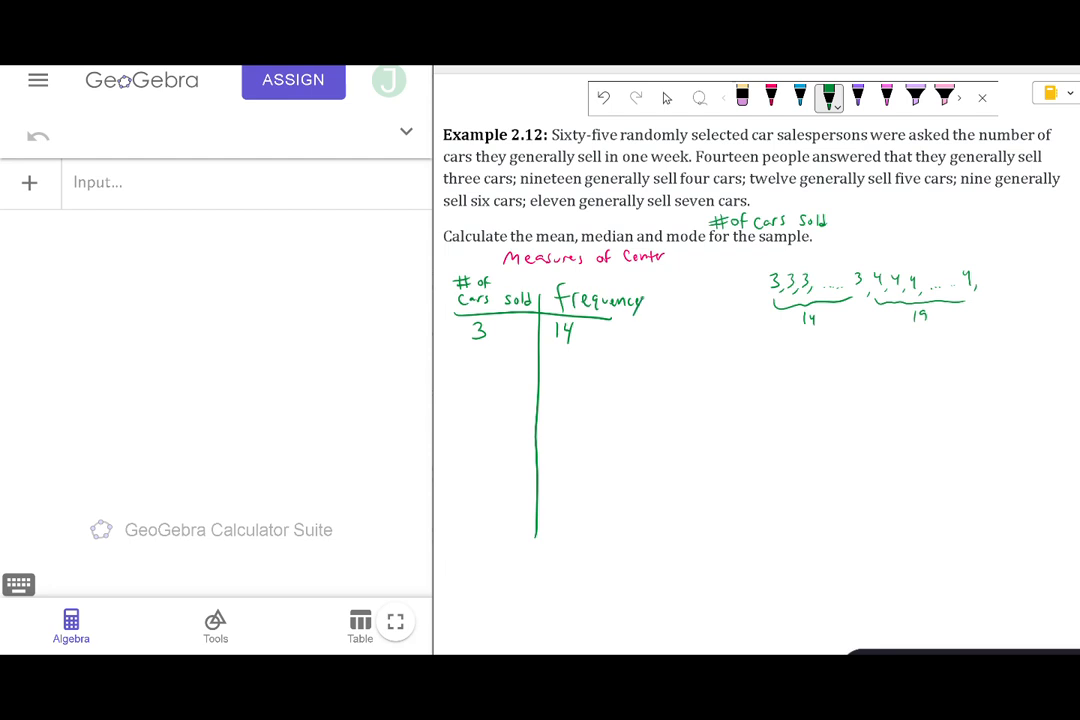
Fill in the remaining frequency table rows: 4 with 19, 5 with 12, 6 with 9, and 7 with 11.
{"action": "left_click_drag", "start_coordinate": [478, 346], "coordinate": [484, 358]}
{"action": "left_click_drag", "start_coordinate": [481, 348], "coordinate": [480, 372]}
{"action": "mouse_move", "coordinate": [551, 350]}
{"action": "left_mouse_down"}
{"action": "mouse_move", "coordinate": [551, 368]}
{"action": "mouse_move", "coordinate": [566, 356]}
{"action": "mouse_move", "coordinate": [564, 368]}
{"action": "left_mouse_up"}
{"action": "left_click_drag", "start_coordinate": [479, 387], "coordinate": [470, 407]}
{"action": "mouse_move", "coordinate": [552, 390]}
{"action": "left_mouse_down"}
{"action": "mouse_move", "coordinate": [552, 408]}
{"action": "mouse_move", "coordinate": [572, 407]}
{"action": "left_mouse_up"}
{"action": "left_click_drag", "start_coordinate": [477, 420], "coordinate": [474, 435]}
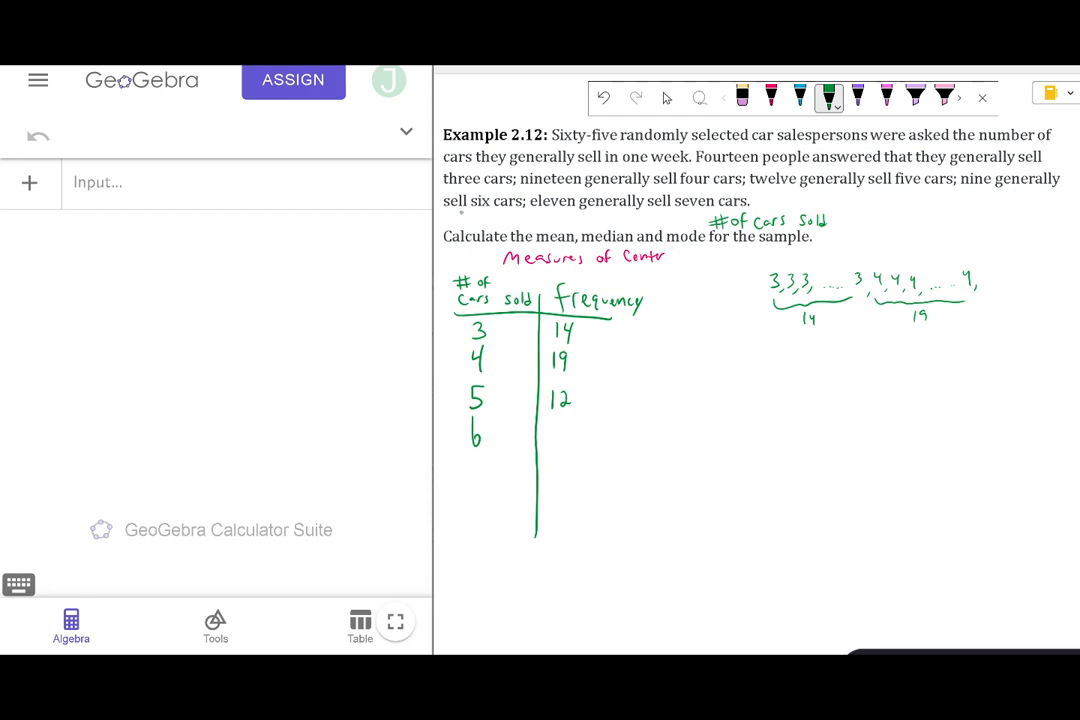
{"action": "left_click_drag", "start_coordinate": [561, 421], "coordinate": [558, 441]}
{"action": "left_click_drag", "start_coordinate": [470, 461], "coordinate": [478, 482]}
{"action": "mouse_move", "coordinate": [553, 461]}
{"action": "left_mouse_down"}
{"action": "mouse_move", "coordinate": [552, 482]}
{"action": "mouse_move", "coordinate": [565, 482]}
{"action": "left_mouse_up"}
Switch to GeoGebra and start a new algebra entry defining c as an empty list, c = {}.
{"action": "left_click", "coordinate": [91, 188]}
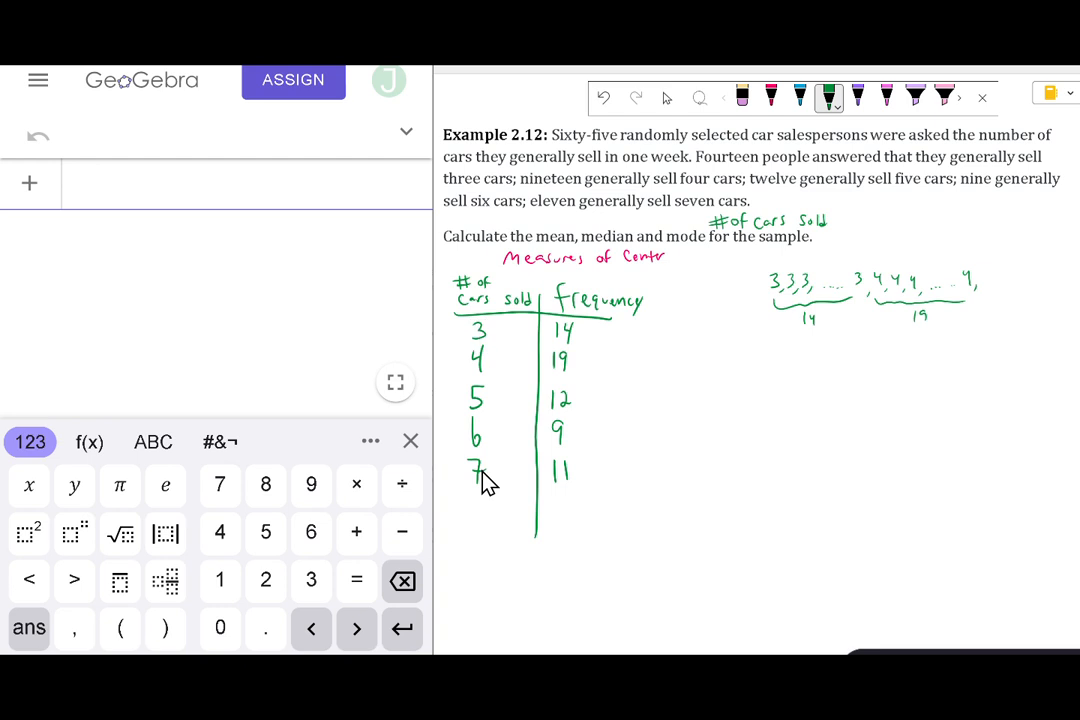
{"action": "left_click", "coordinate": [89, 443]}
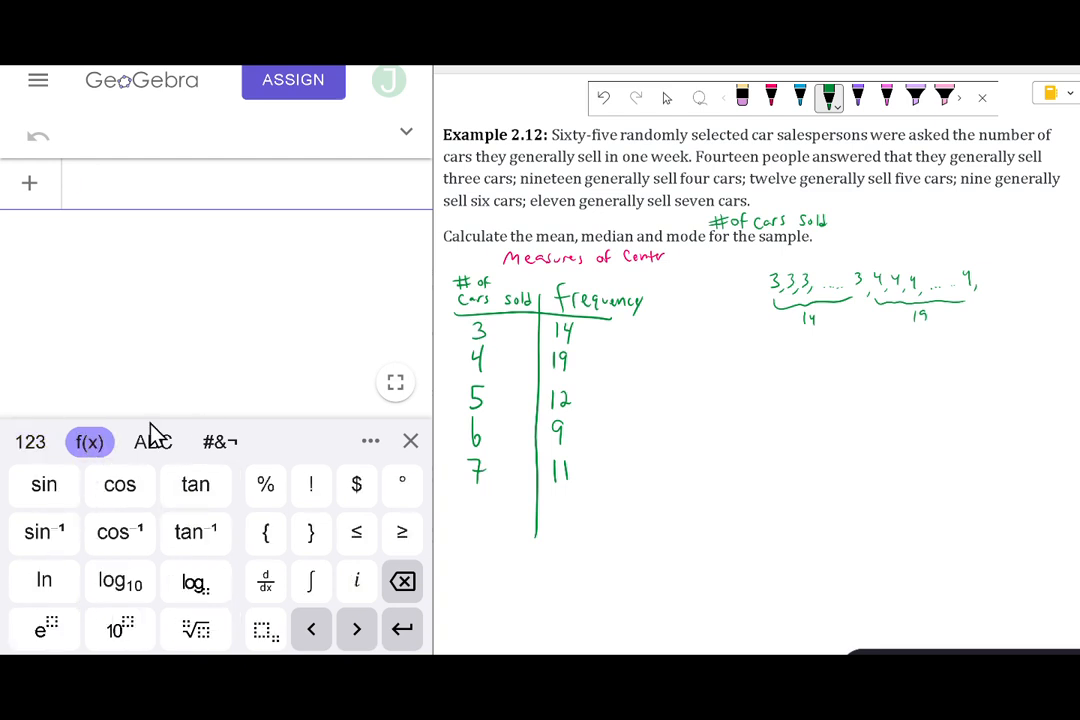
{"action": "left_click", "coordinate": [150, 443]}
{"action": "left_click", "coordinate": [172, 584]}
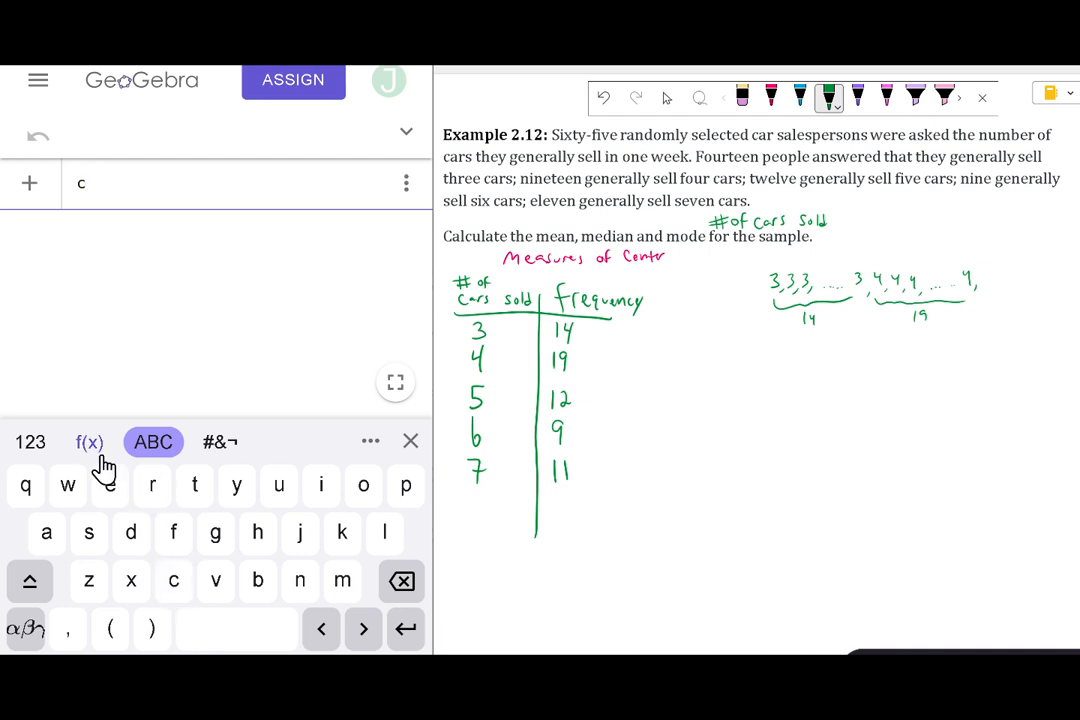
{"action": "left_click", "coordinate": [28, 447]}
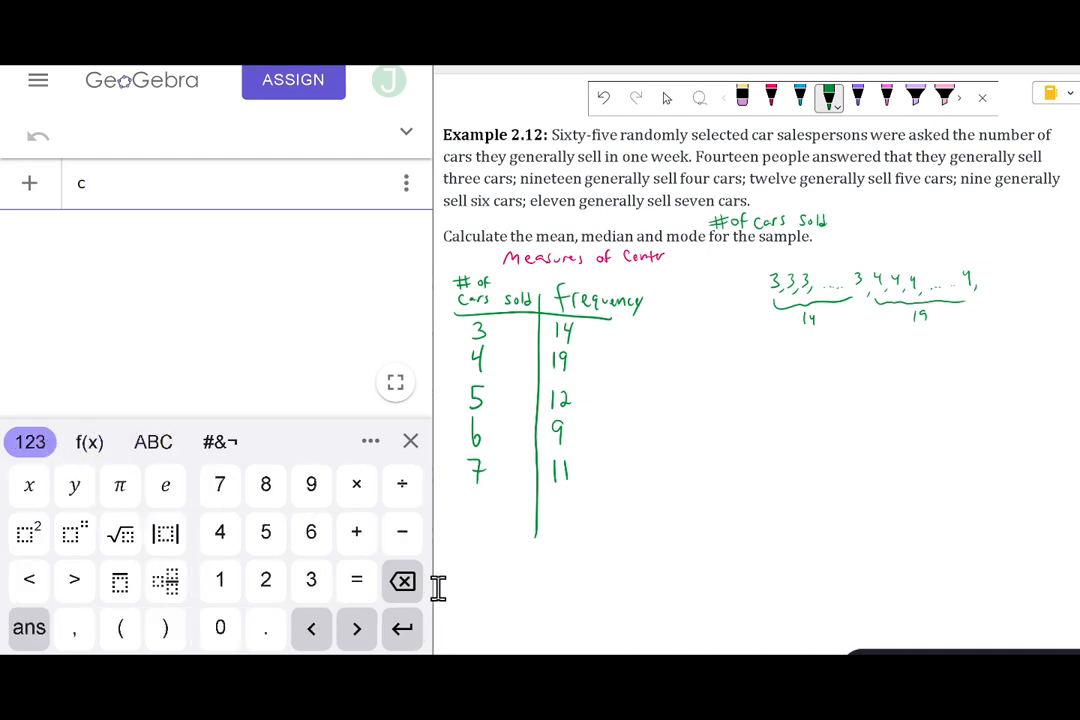
{"action": "left_click", "coordinate": [358, 585]}
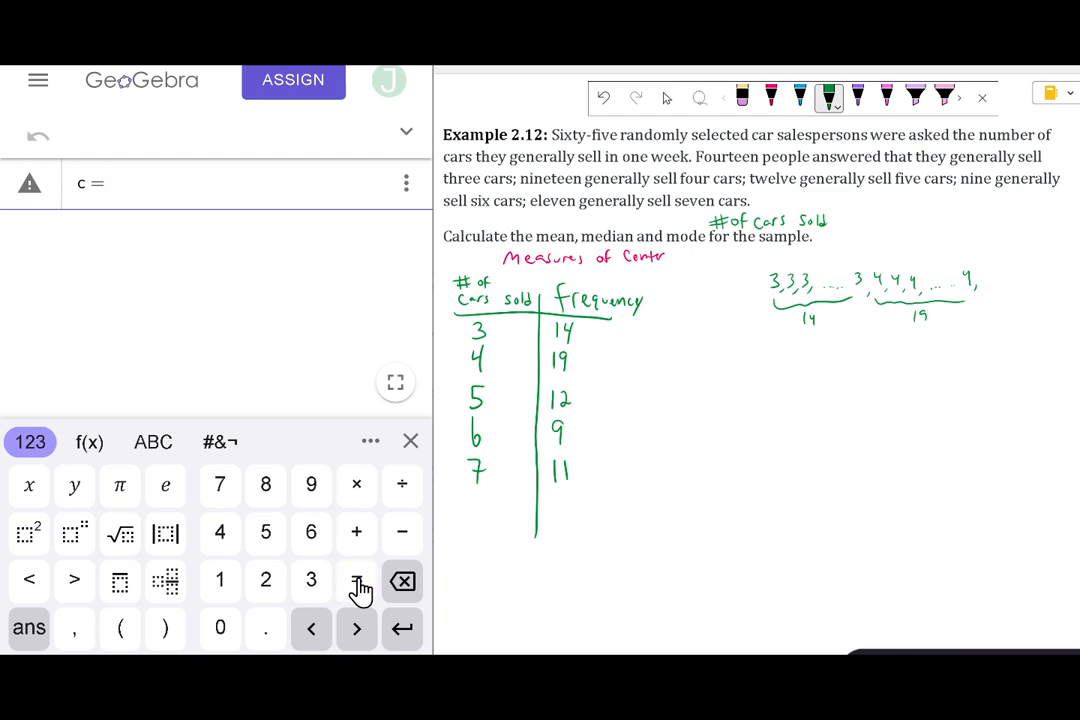
{"action": "left_click", "coordinate": [82, 452]}
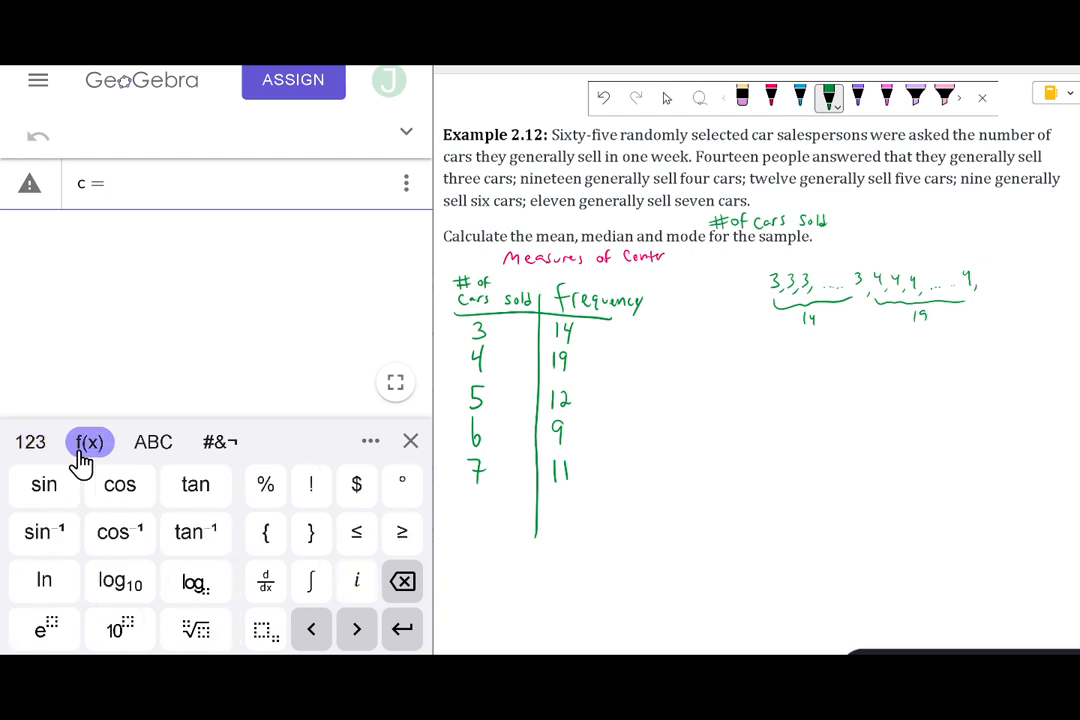
{"action": "left_click", "coordinate": [273, 536]}
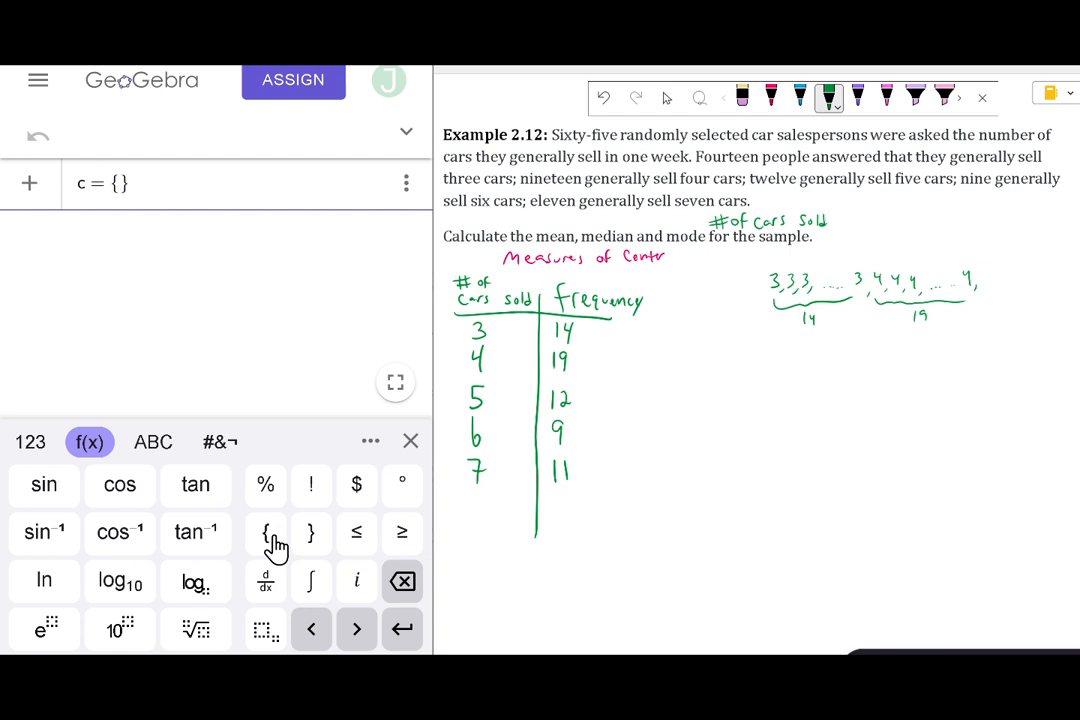
Fill list c with the numbers of cars sold, 3, 4, 5, 6, 7, and submit the entry.
{"action": "left_click", "coordinate": [31, 443]}
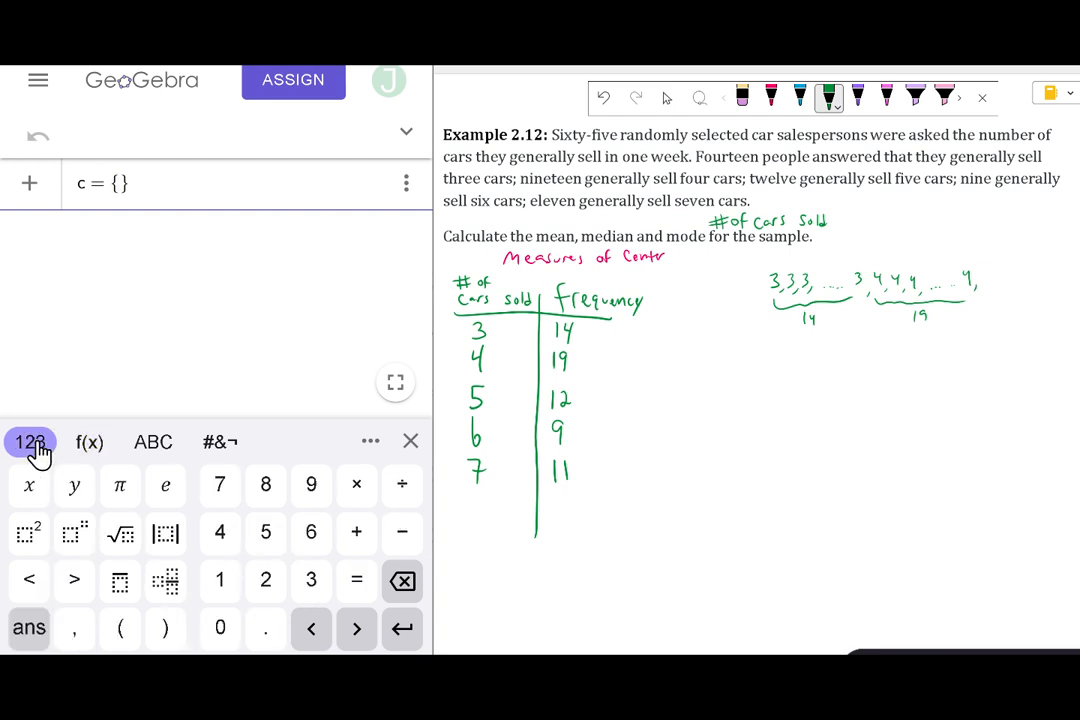
{"action": "left_click", "coordinate": [313, 586]}
{"action": "left_click", "coordinate": [76, 630]}
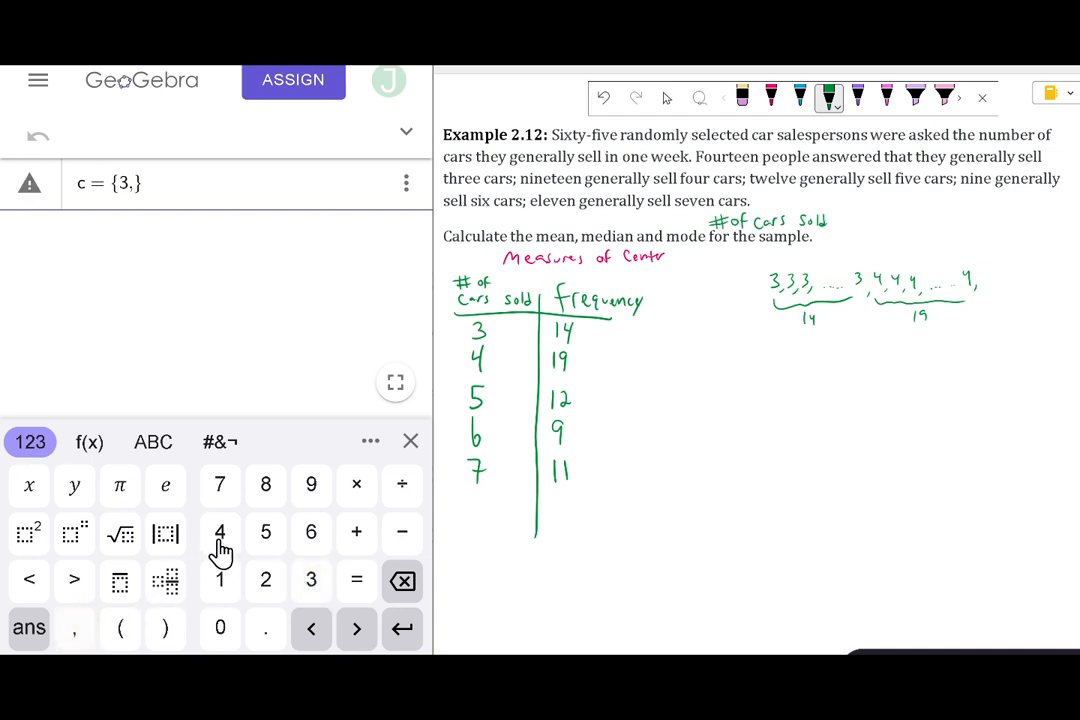
{"action": "left_click", "coordinate": [218, 546]}
{"action": "left_click", "coordinate": [76, 630]}
{"action": "left_click", "coordinate": [268, 542]}
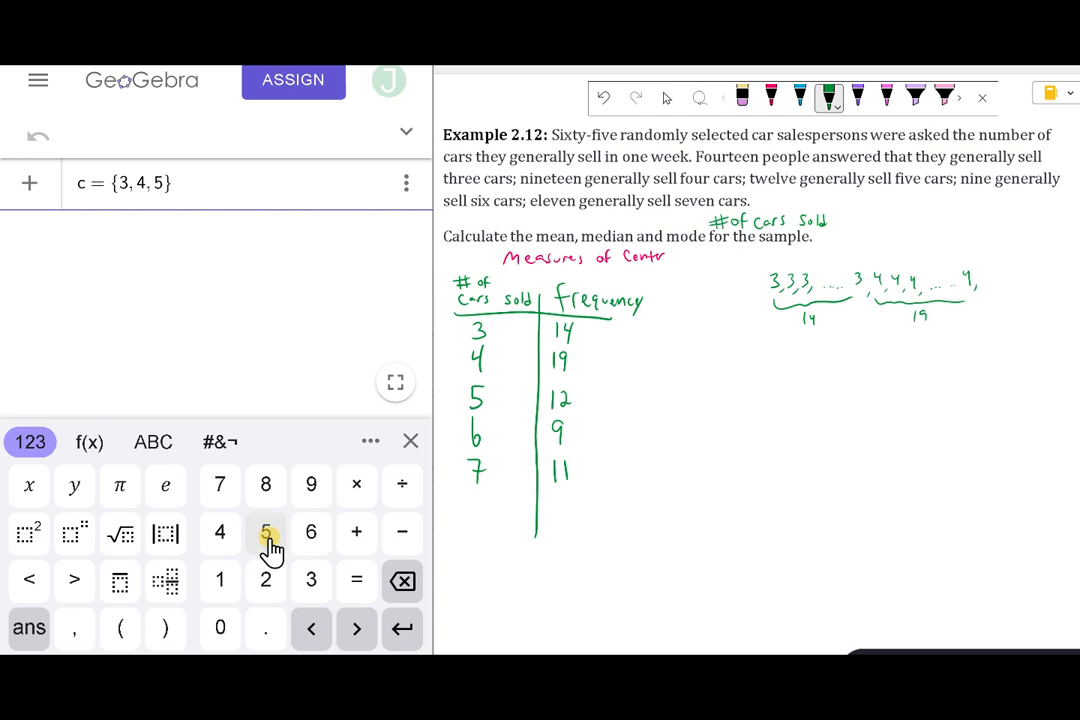
{"action": "left_click", "coordinate": [76, 632]}
{"action": "left_click", "coordinate": [310, 540]}
{"action": "left_click", "coordinate": [74, 630]}
{"action": "left_click", "coordinate": [222, 492]}
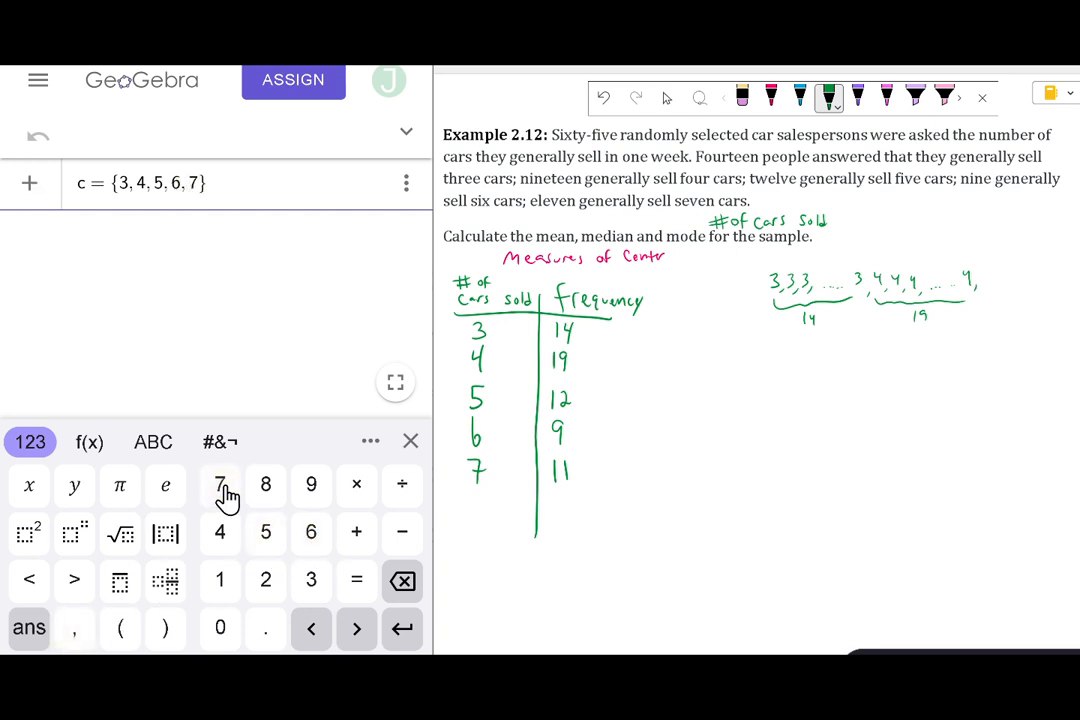
{"action": "left_click", "coordinate": [403, 630]}
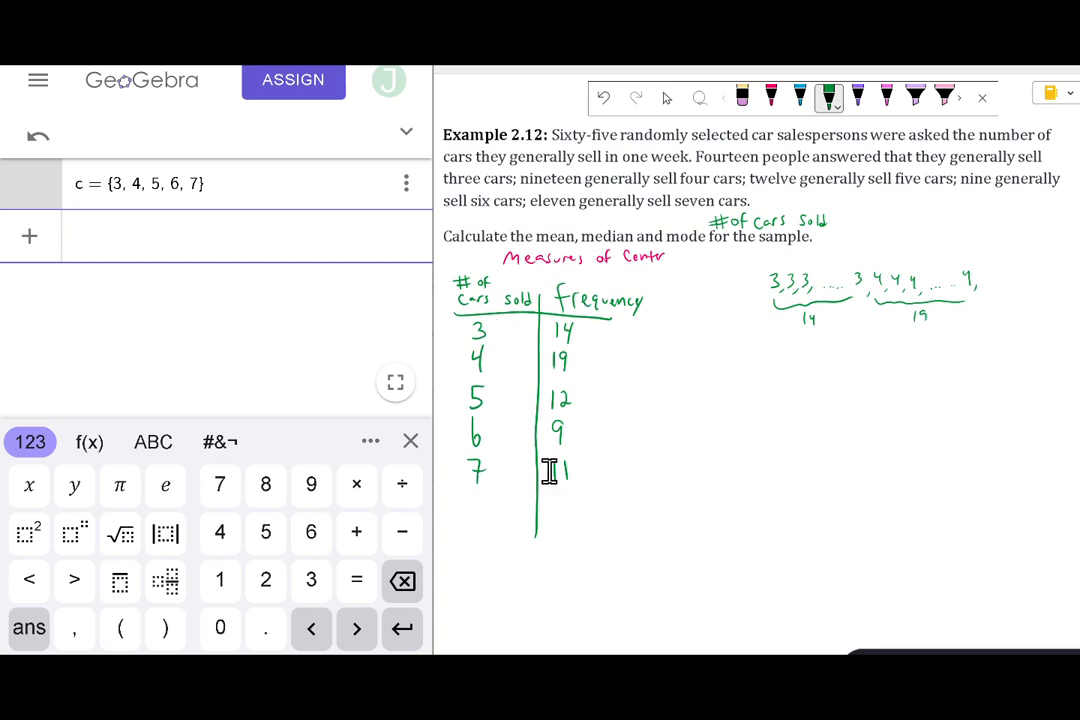
Start a second algebra entry defining f as an empty list, f = {}.
{"action": "left_click", "coordinate": [153, 445]}
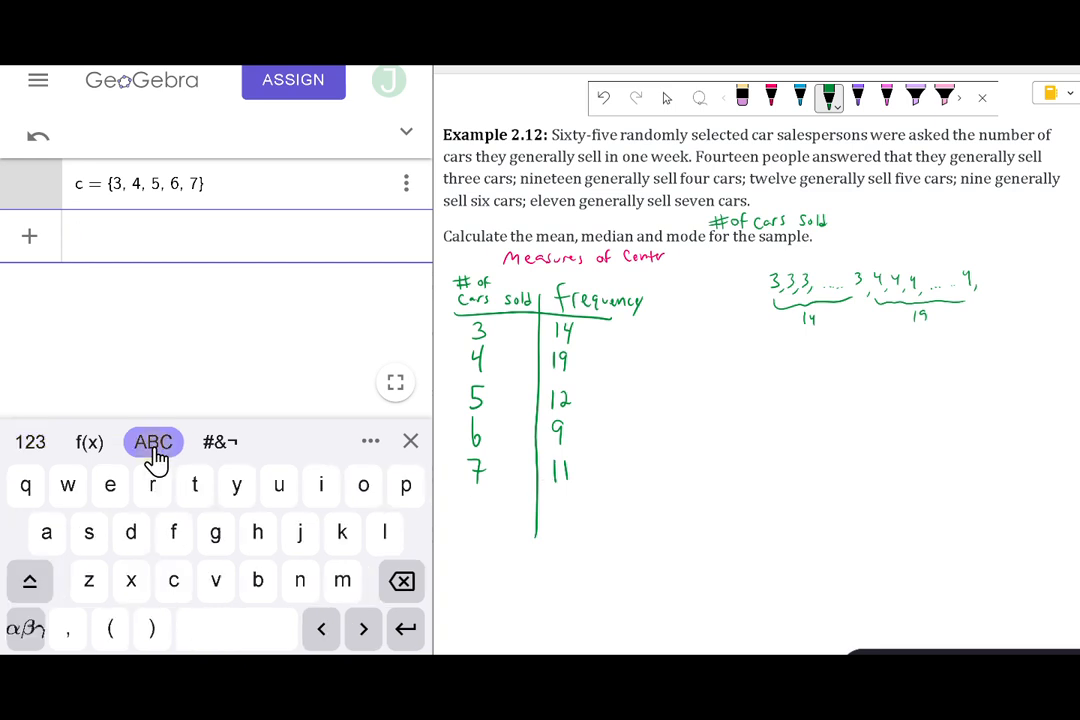
{"action": "left_click", "coordinate": [171, 540]}
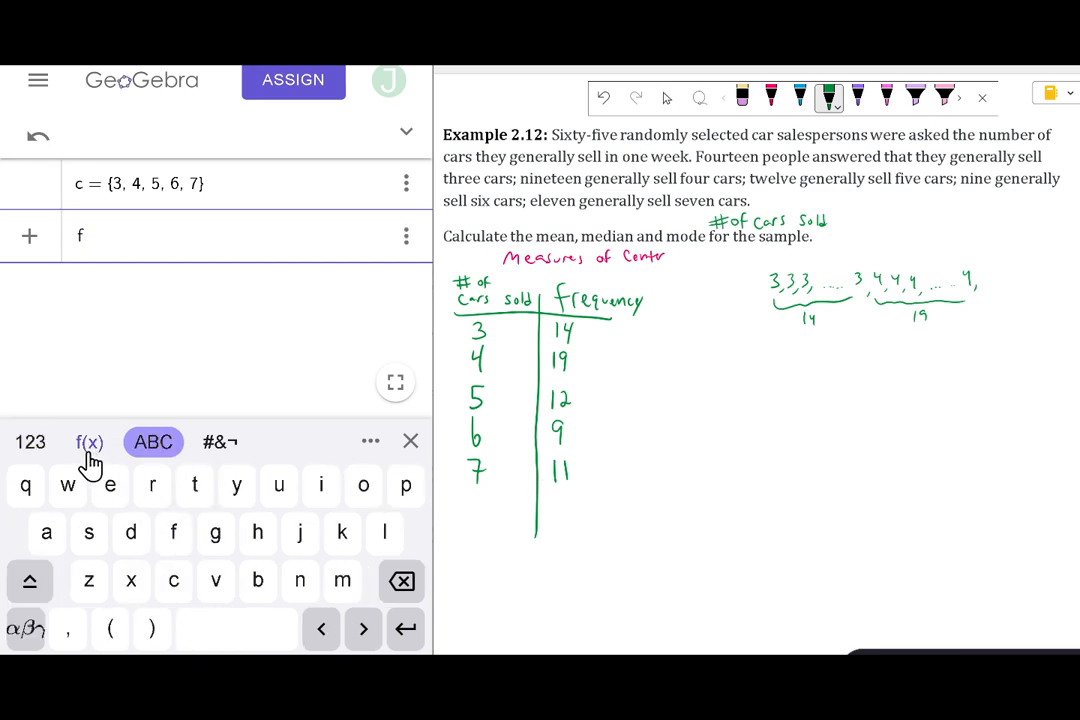
{"action": "left_click", "coordinate": [30, 443]}
{"action": "left_click", "coordinate": [358, 585]}
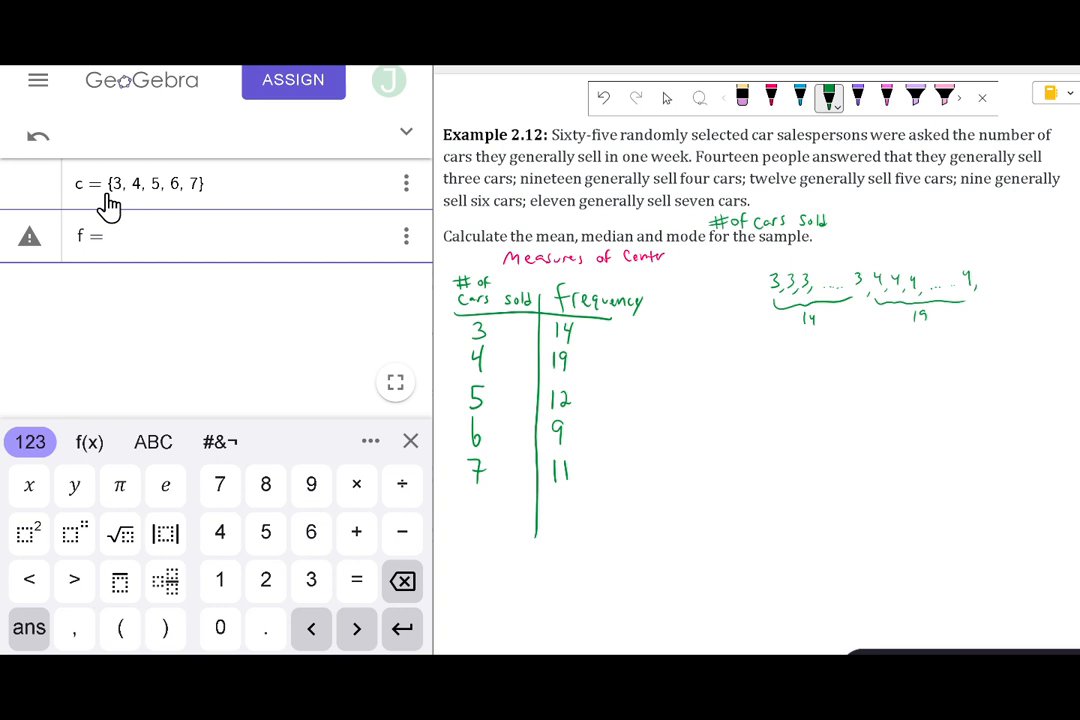
{"action": "left_click", "coordinate": [88, 445]}
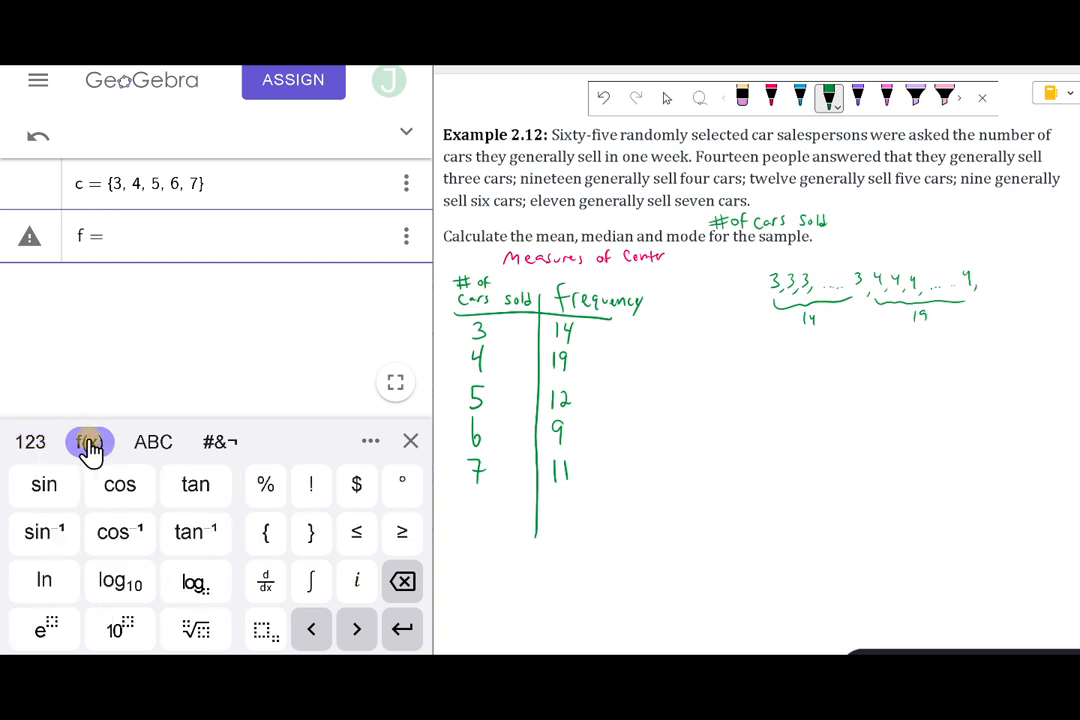
{"action": "left_click", "coordinate": [265, 535]}
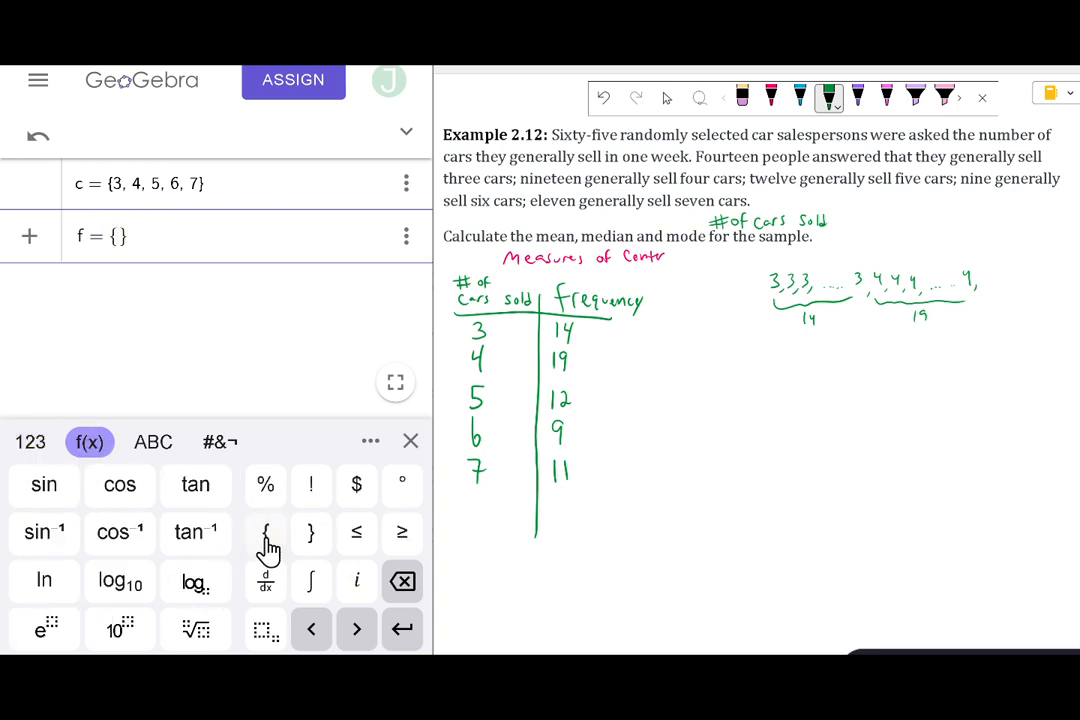
Fill list f with the frequencies 14, 19, 12, 9, 11 and submit the entry.
{"action": "left_click", "coordinate": [31, 450]}
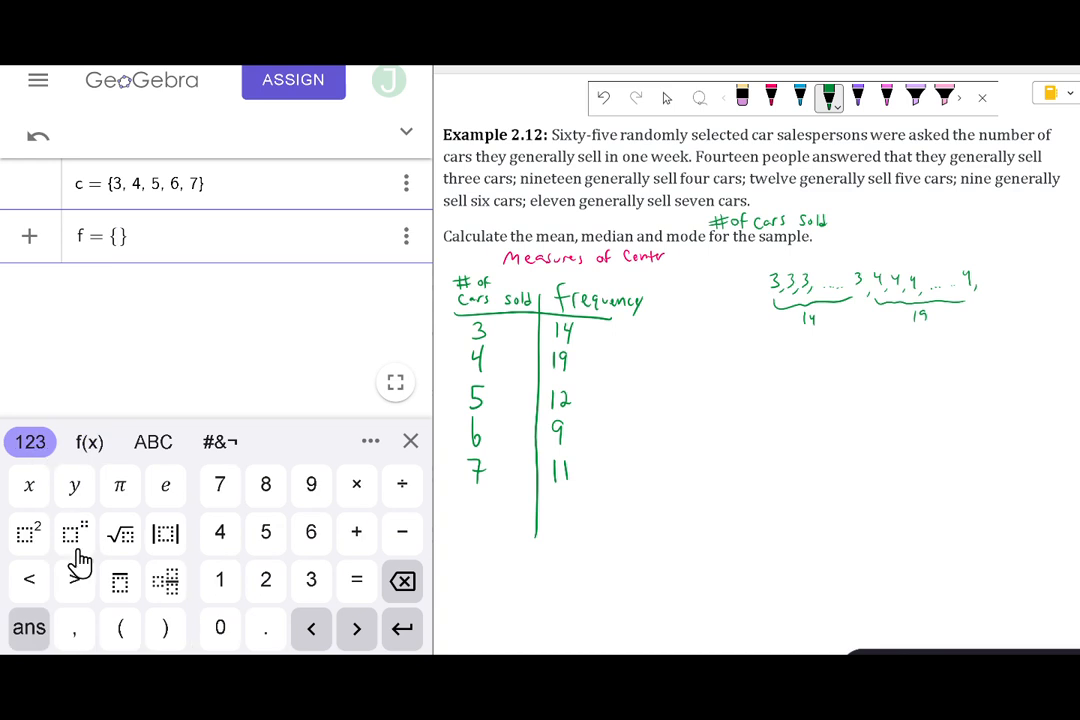
{"action": "left_click", "coordinate": [220, 582]}
{"action": "left_click", "coordinate": [220, 532]}
{"action": "left_click", "coordinate": [72, 630]}
{"action": "left_click", "coordinate": [222, 584]}
{"action": "left_click", "coordinate": [303, 496]}
{"action": "left_click", "coordinate": [76, 630]}
{"action": "left_click", "coordinate": [217, 588]}
{"action": "left_click", "coordinate": [260, 588]}
{"action": "left_click", "coordinate": [73, 632]}
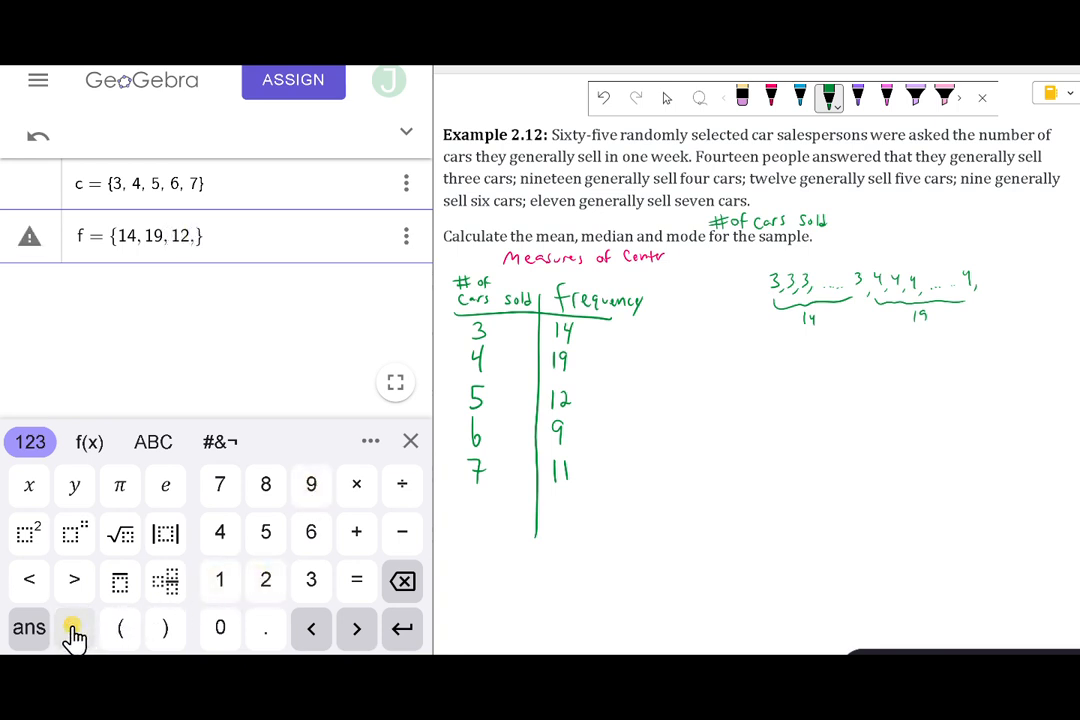
{"action": "left_click", "coordinate": [318, 500]}
{"action": "left_click", "coordinate": [68, 632]}
{"action": "left_click", "coordinate": [226, 590]}
{"action": "left_click", "coordinate": [223, 594]}
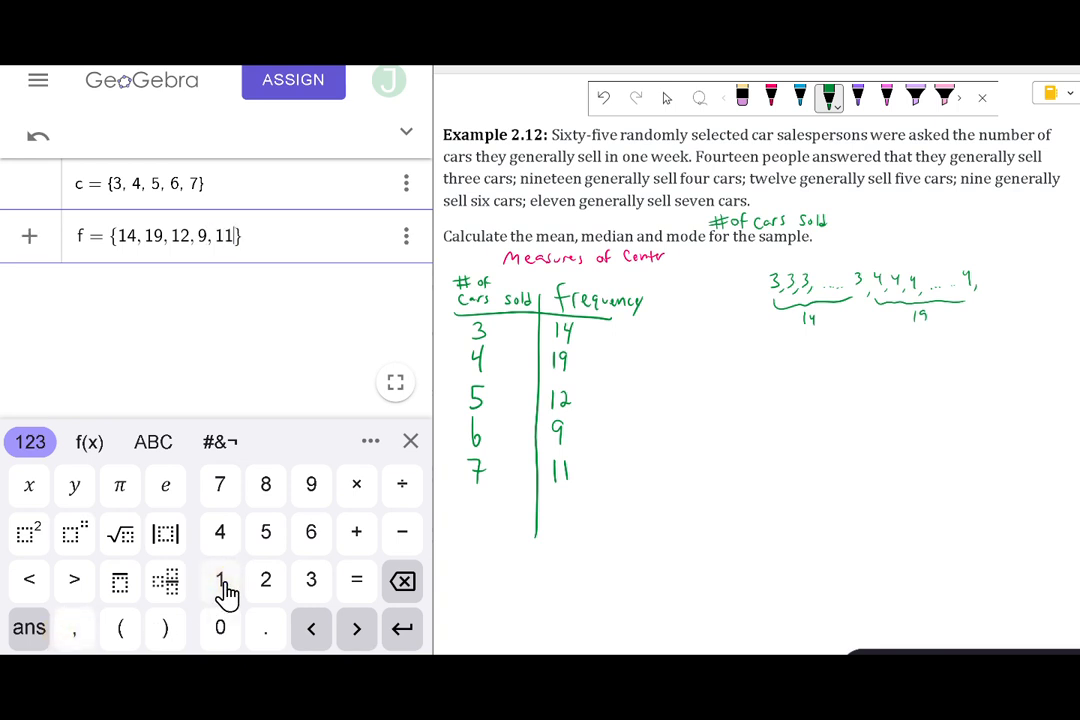
{"action": "left_click", "coordinate": [403, 636]}
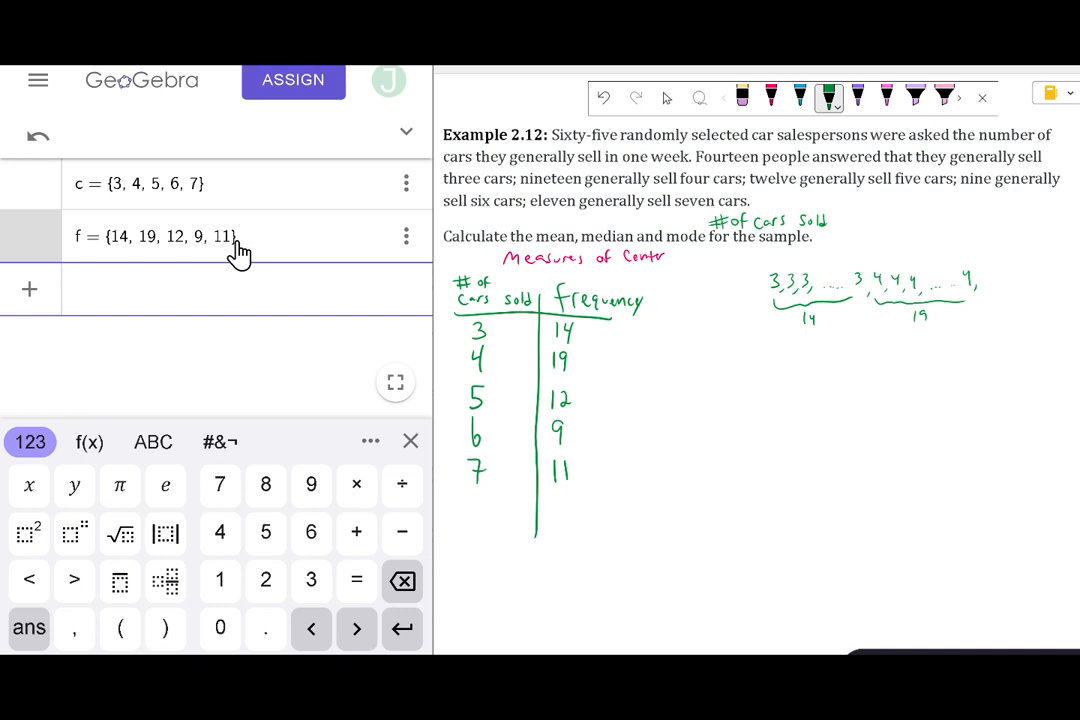
Calculate the frequency-weighted mean of the sample with the entry mean(c, f).
{"action": "type", "text": "mean"}
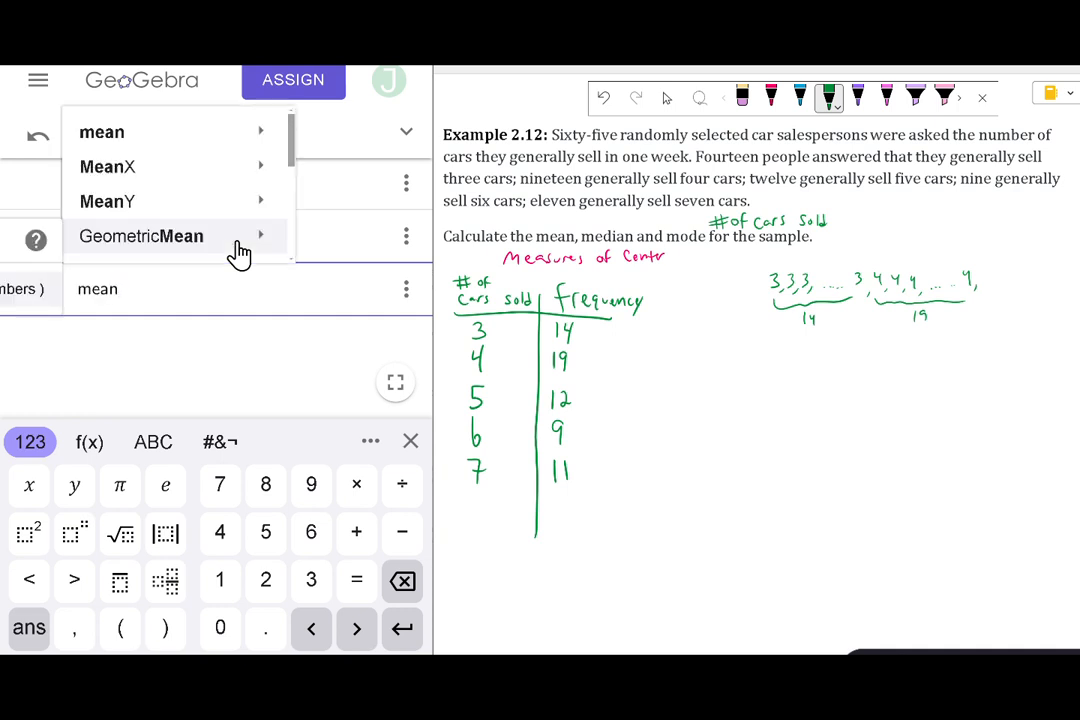
{"action": "left_click", "coordinate": [155, 445]}
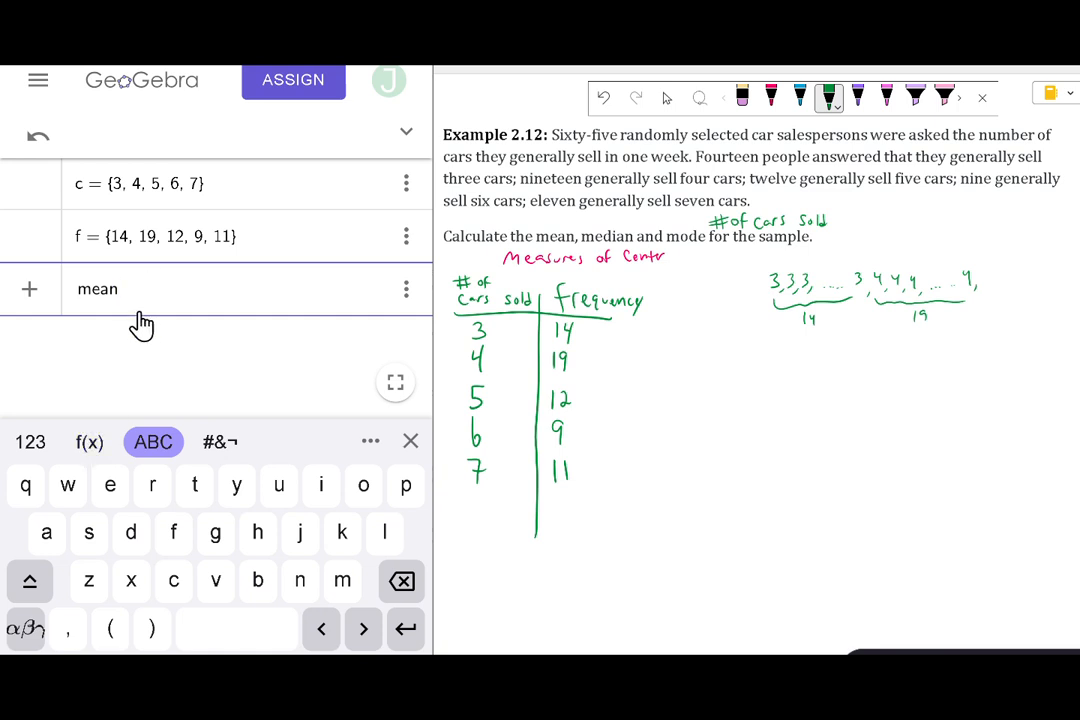
{"action": "left_click", "coordinate": [114, 629]}
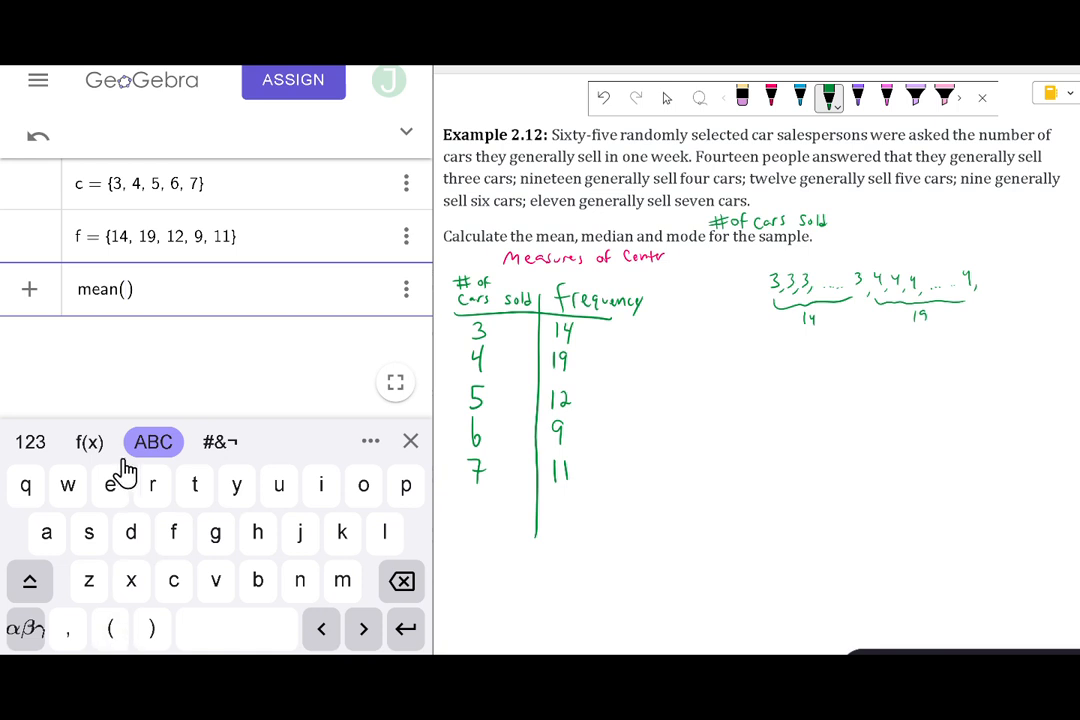
{"action": "left_click", "coordinate": [172, 584]}
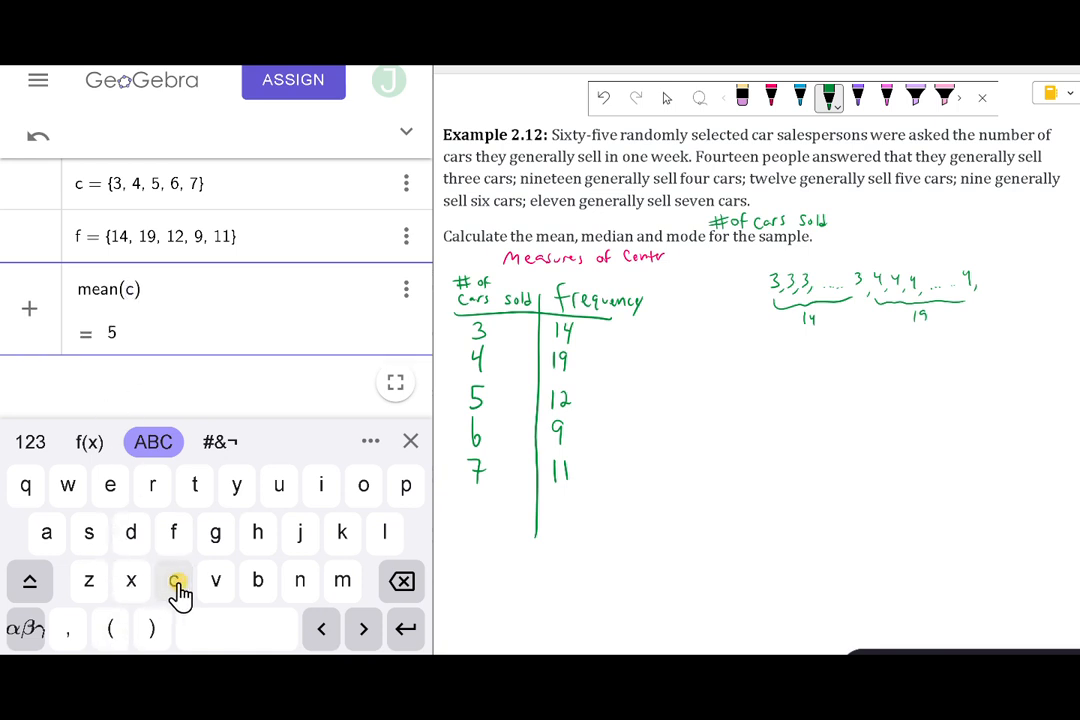
{"action": "left_click", "coordinate": [72, 636]}
{"action": "left_click", "coordinate": [172, 540]}
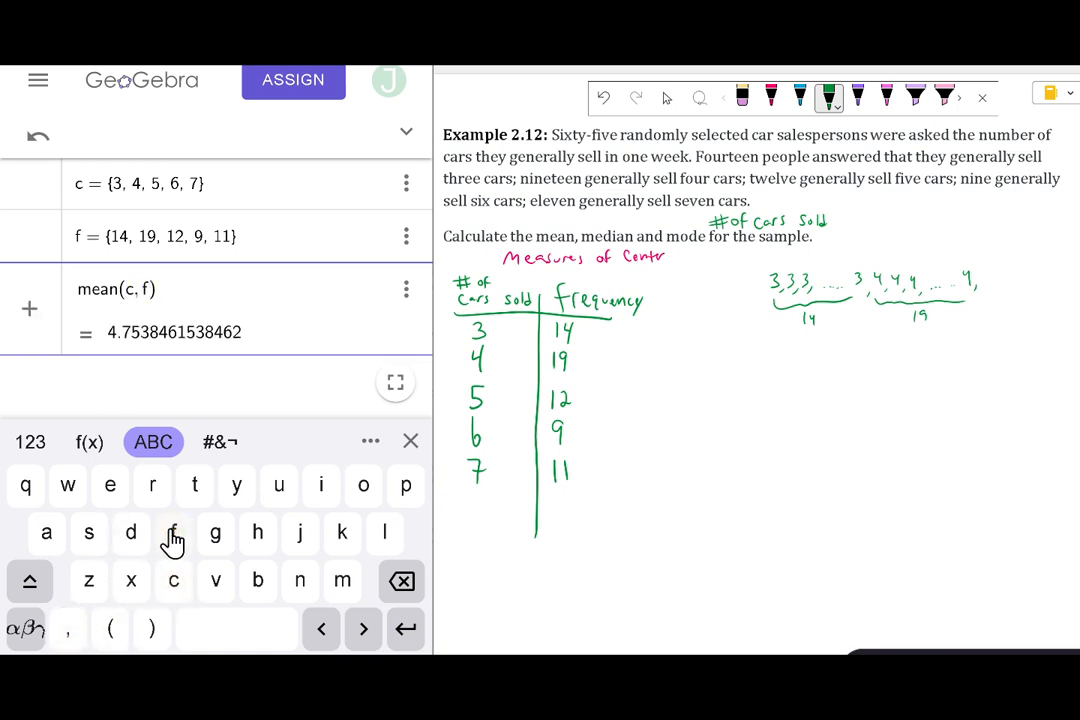
{"action": "left_click", "coordinate": [410, 634]}
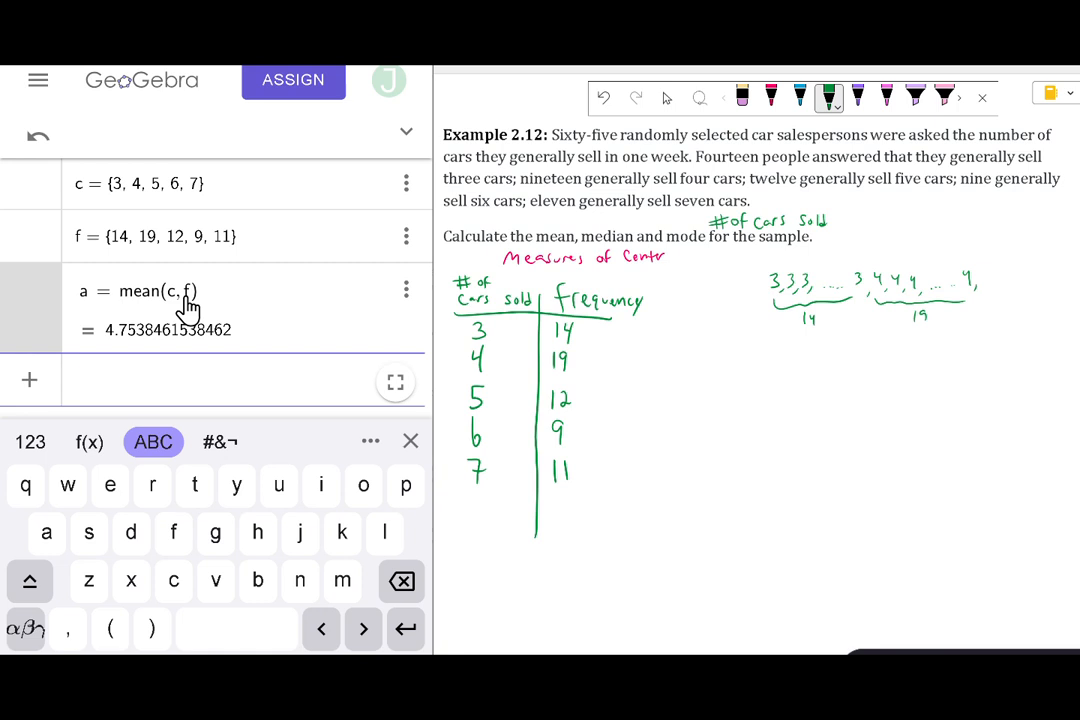
Switch back to the problem page and handwrite the sample mean as x̄ = 4.75 in blue ink beside the table.
{"action": "left_click", "coordinate": [773, 96]}
{"action": "left_click", "coordinate": [801, 97]}
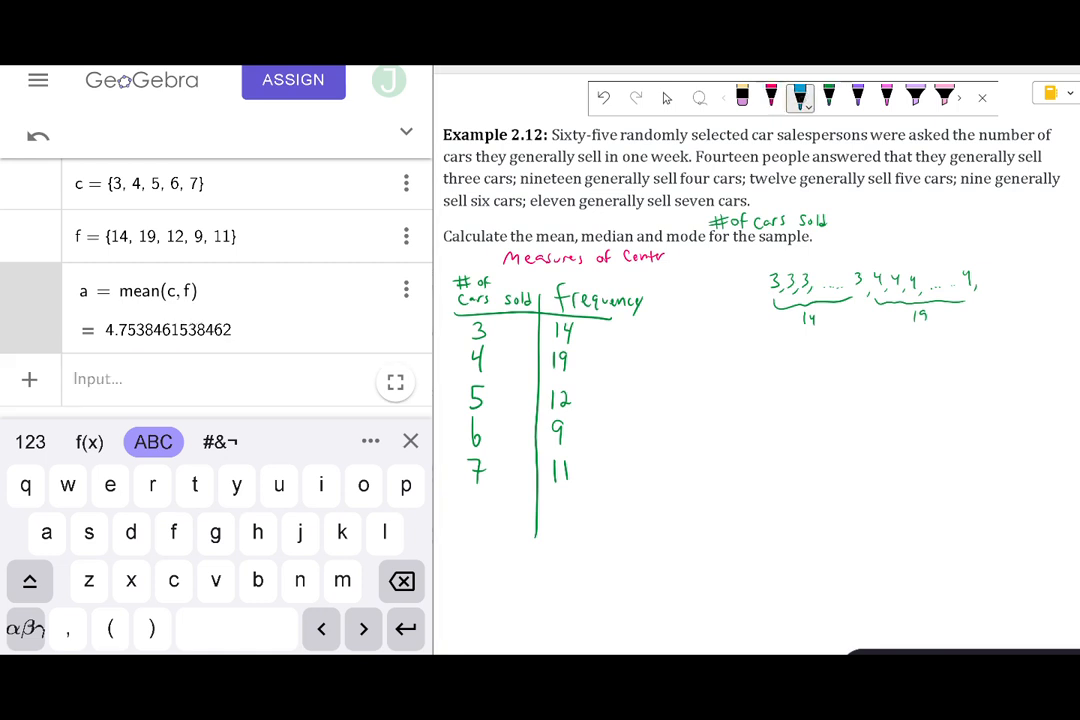
{"action": "mouse_move", "coordinate": [710, 387]}
{"action": "left_mouse_down"}
{"action": "mouse_move", "coordinate": [692, 410]}
{"action": "mouse_move", "coordinate": [711, 409]}
{"action": "mouse_move", "coordinate": [709, 380]}
{"action": "mouse_move", "coordinate": [759, 409]}
{"action": "mouse_move", "coordinate": [794, 405]}
{"action": "left_mouse_up"}
{"action": "left_click", "coordinate": [769, 403]}
{"action": "left_click_drag", "start_coordinate": [796, 386], "coordinate": [805, 385]}
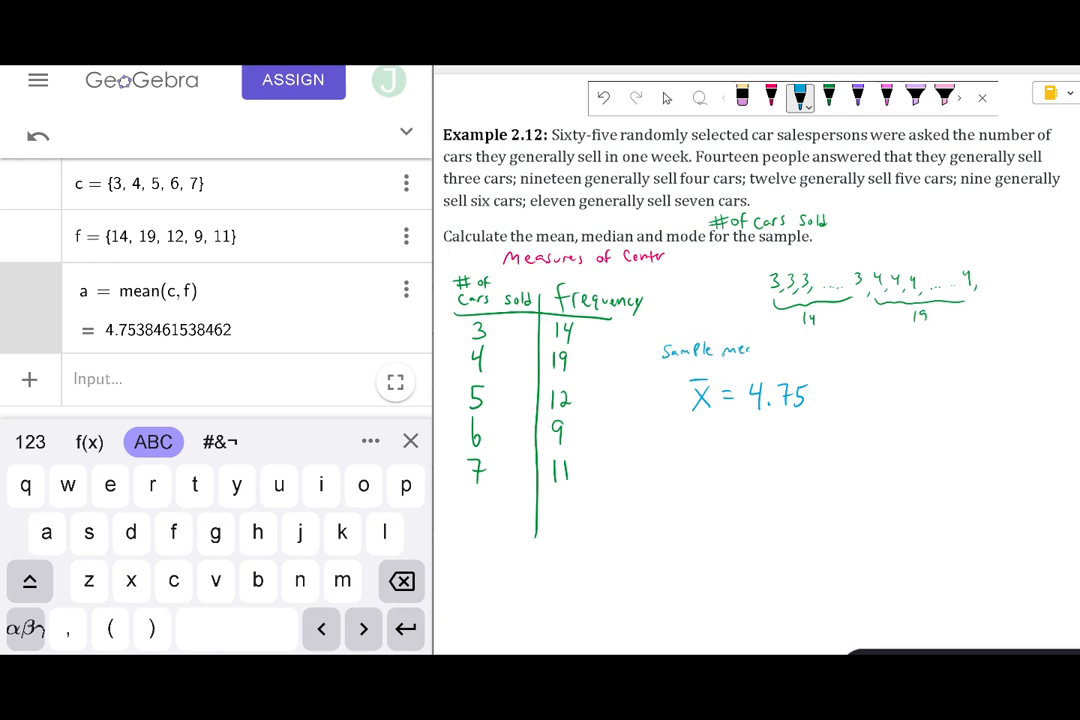
Complete the blue "Sample mean" label above x̄ and underline "randomly selected car" in the problem text.
{"action": "left_click_drag", "start_coordinate": [627, 146], "coordinate": [773, 145]}
Calculate the frequency-weighted median of the sample in GeoGebra with the entry median(c, f).
{"action": "left_click", "coordinate": [96, 394]}
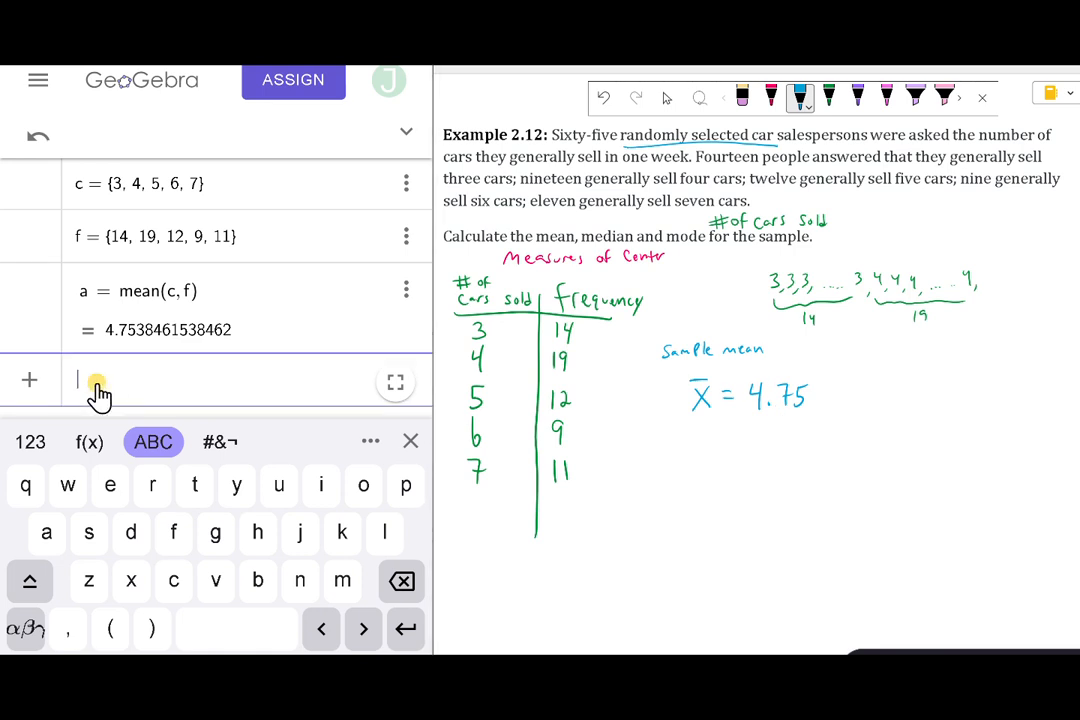
{"action": "type", "text": "median"}
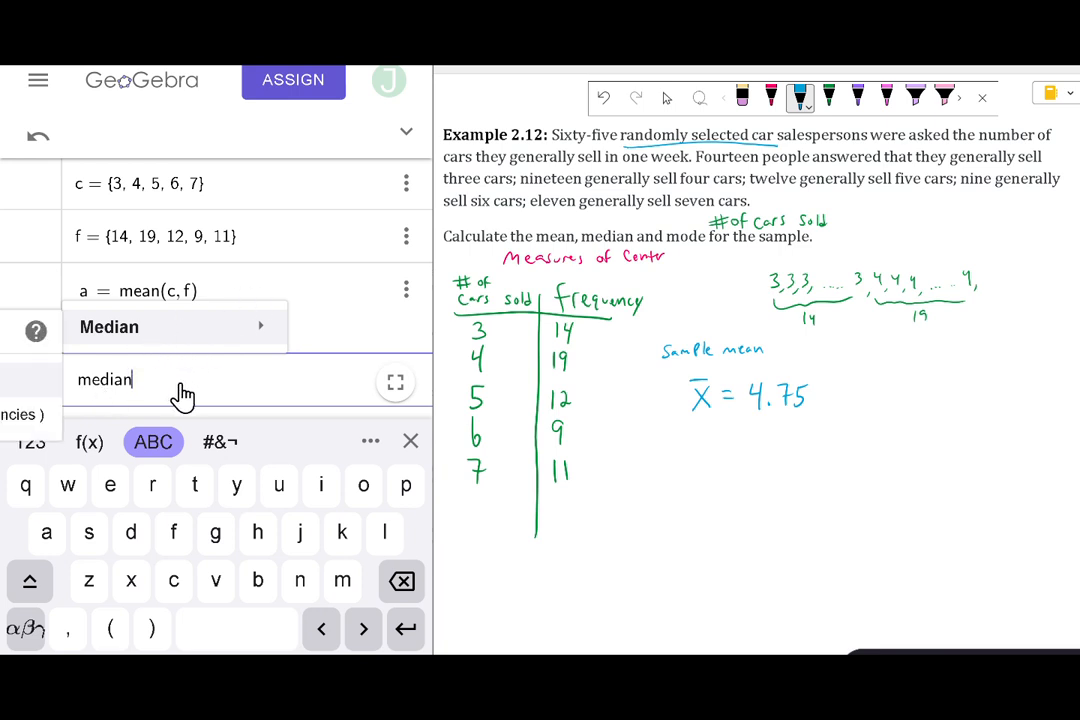
{"action": "left_click", "coordinate": [110, 628]}
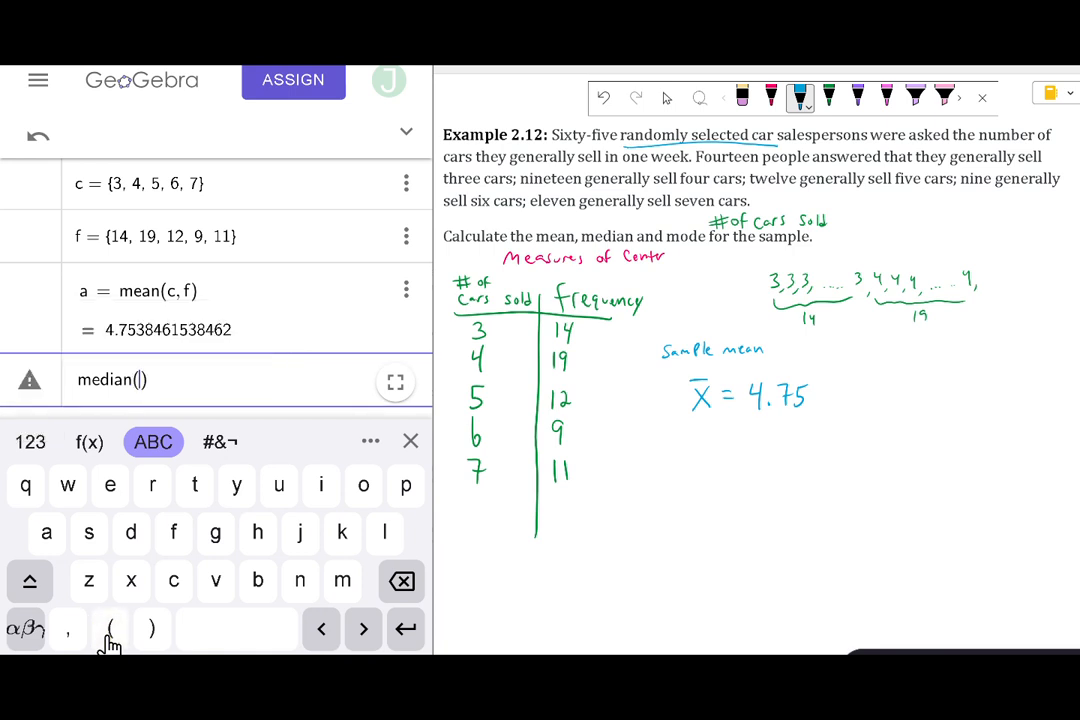
{"action": "left_click", "coordinate": [173, 595]}
{"action": "left_click", "coordinate": [72, 632]}
{"action": "left_click", "coordinate": [173, 535]}
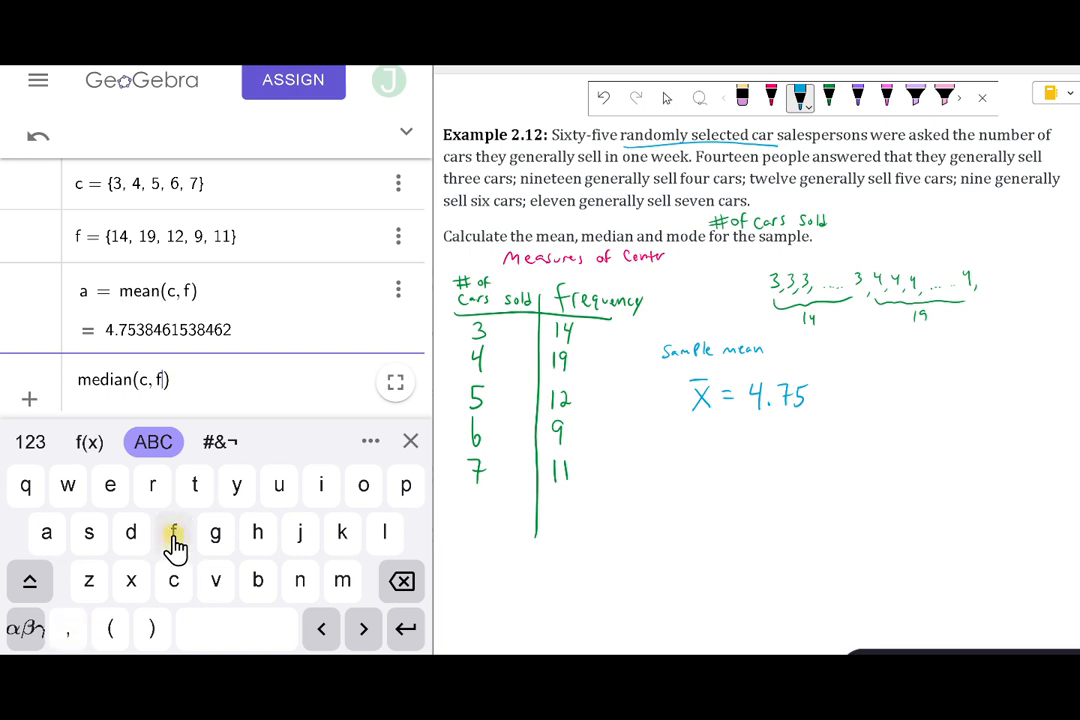
{"action": "left_click", "coordinate": [407, 629]}
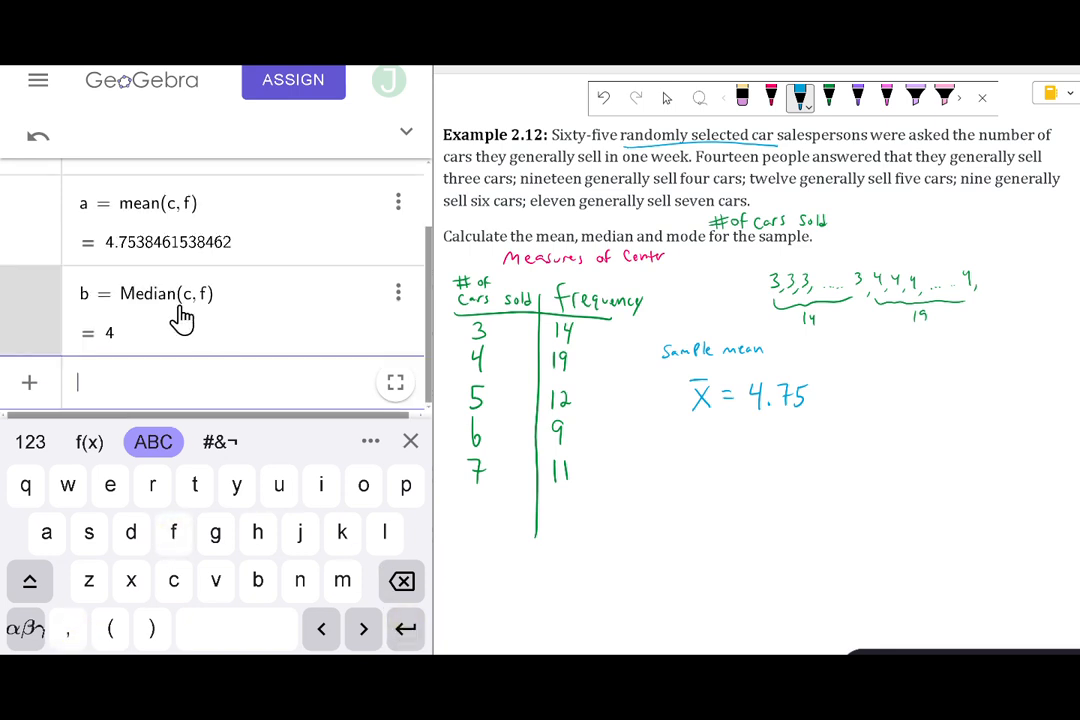
Handwrite "median = 4" in blue ink below the sample mean on the problem page.
{"action": "left_click_drag", "start_coordinate": [663, 458], "coordinate": [712, 456]}
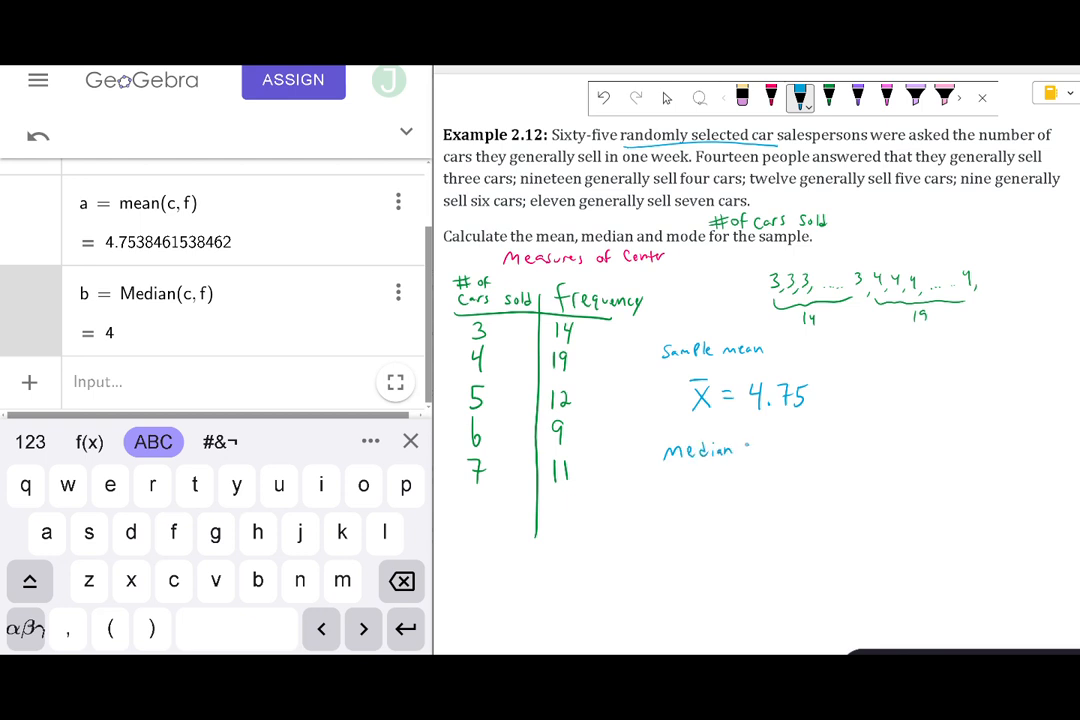
{"action": "left_click_drag", "start_coordinate": [779, 432], "coordinate": [779, 455]}
In pink ink, underline "mode" in the question and handwrite "mode =" with "most frequently" beneath it, below the median.
{"action": "left_click", "coordinate": [886, 97]}
{"action": "left_click_drag", "start_coordinate": [671, 246], "coordinate": [698, 247]}
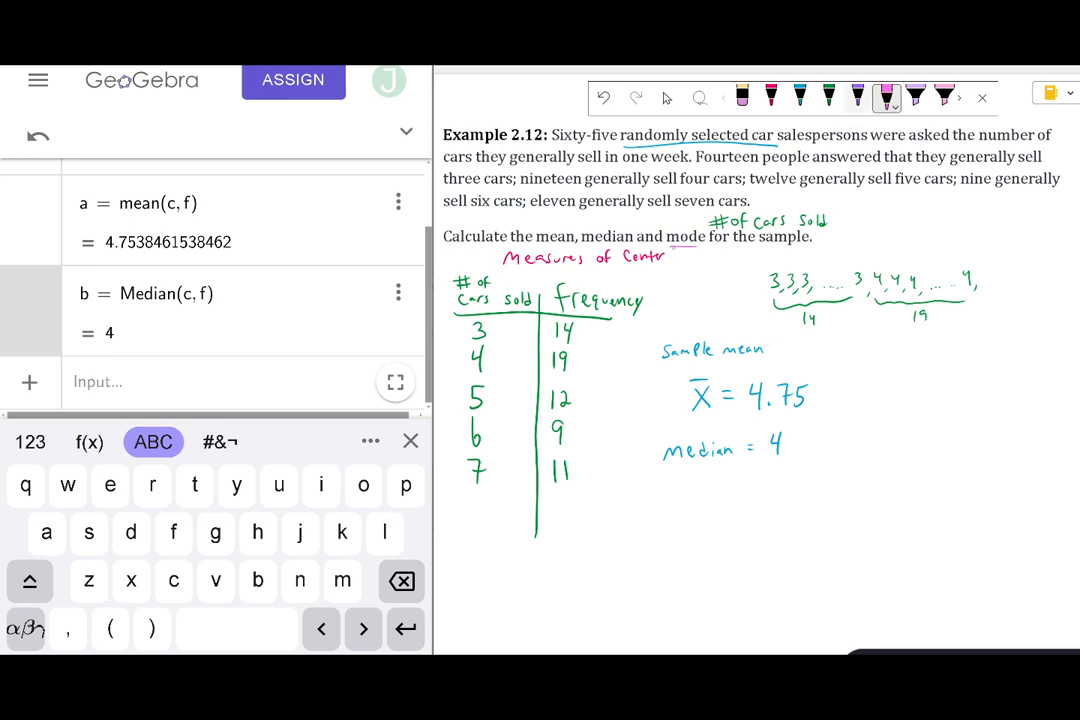
{"action": "left_click_drag", "start_coordinate": [668, 513], "coordinate": [757, 505]}
{"action": "left_click_drag", "start_coordinate": [746, 499], "coordinate": [756, 499]}
{"action": "mouse_move", "coordinate": [667, 554]}
{"action": "left_mouse_down"}
{"action": "mouse_move", "coordinate": [705, 545]}
{"action": "mouse_move", "coordinate": [713, 554]}
{"action": "left_mouse_up"}
{"action": "left_click_drag", "start_coordinate": [708, 546], "coordinate": [733, 548]}
{"action": "left_click_drag", "start_coordinate": [737, 553], "coordinate": [805, 552]}
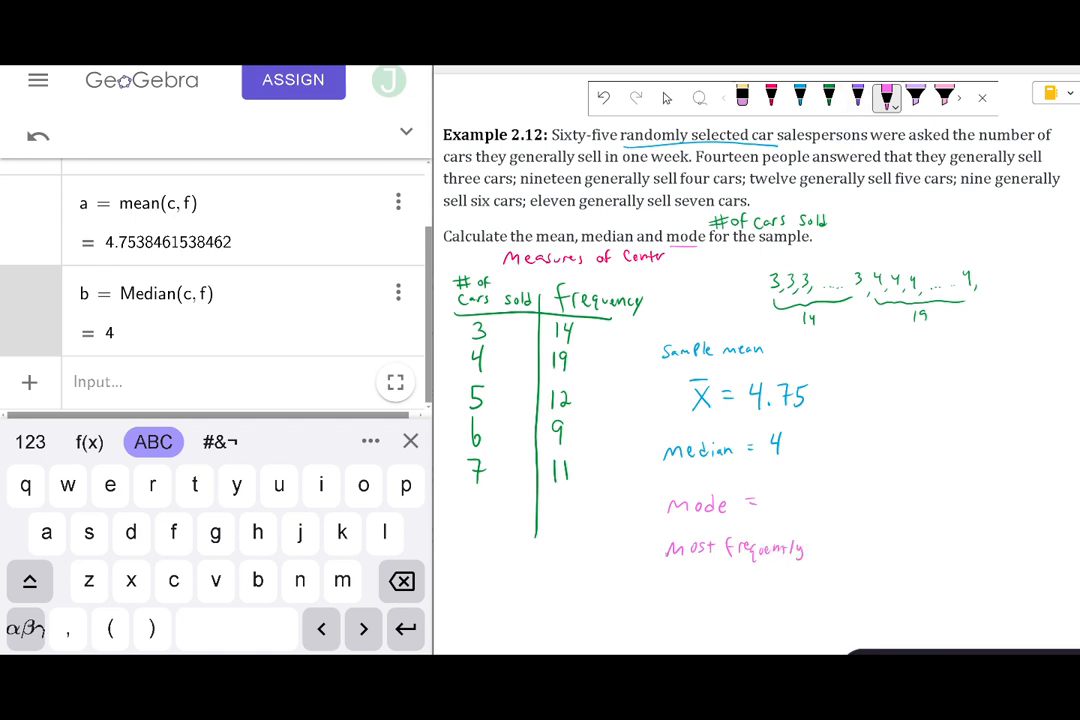
Mark the frequency 19 with a crossed pink box and an arrow to 4 cars sold, and write 4 as the mode.
{"action": "left_click_drag", "start_coordinate": [546, 347], "coordinate": [545, 352]}
{"action": "left_click_drag", "start_coordinate": [581, 349], "coordinate": [545, 380]}
{"action": "mouse_move", "coordinate": [546, 352]}
{"action": "left_mouse_down"}
{"action": "mouse_move", "coordinate": [582, 380]}
{"action": "mouse_move", "coordinate": [496, 364]}
{"action": "left_mouse_up"}
{"action": "left_click_drag", "start_coordinate": [505, 358], "coordinate": [509, 371]}
{"action": "left_click_drag", "start_coordinate": [782, 482], "coordinate": [791, 501]}
{"action": "left_click_drag", "start_coordinate": [788, 482], "coordinate": [787, 514]}
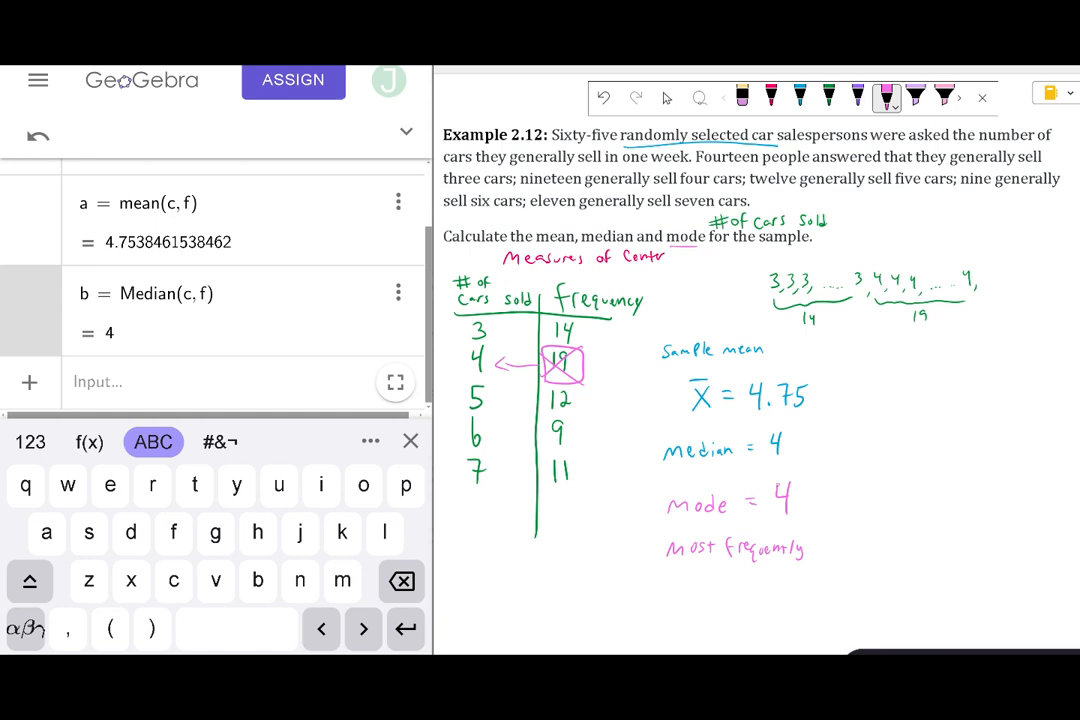